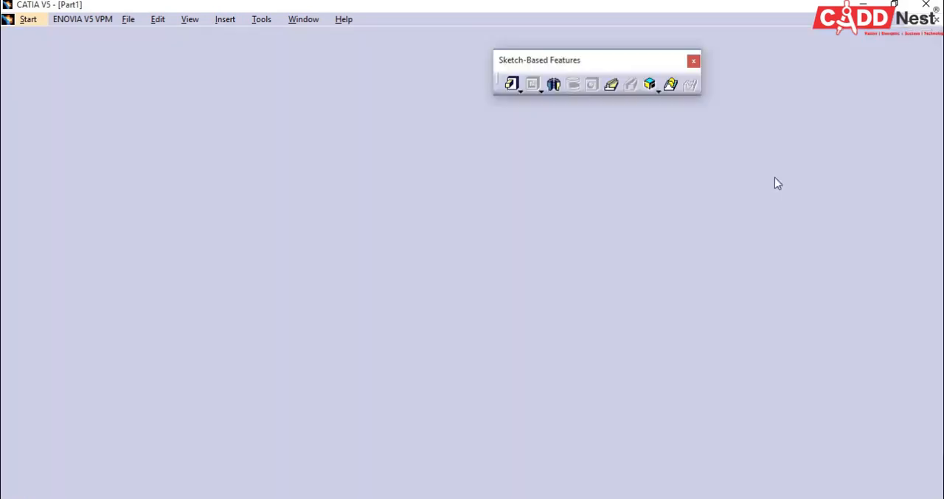
Step: Float the Sketch-Based Features toolbar over the modelling area and detach the Pads toolbar beneath it
mouse_move(924, 218)
left_mouse_down()
mouse_move(822, 153)
mouse_move(682, 144)
left_mouse_up()
left_click_drag(749, 135, 752, 133)
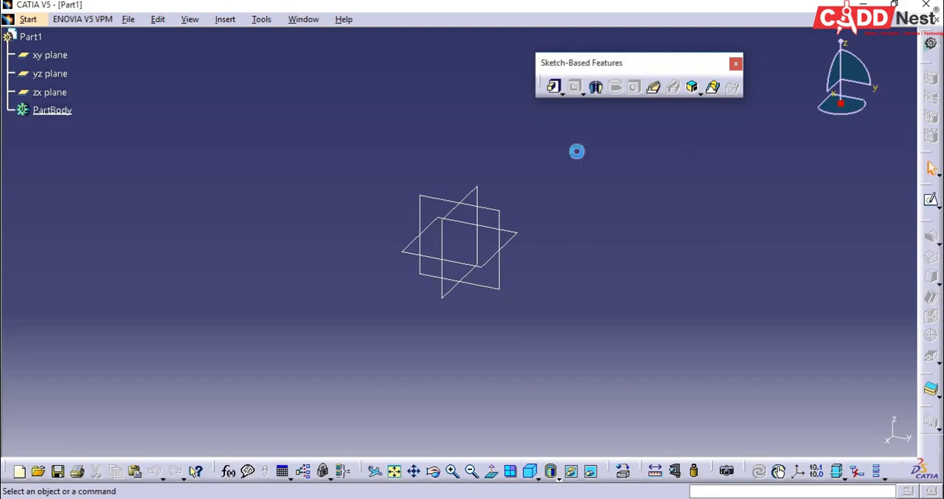
left_click(562, 93)
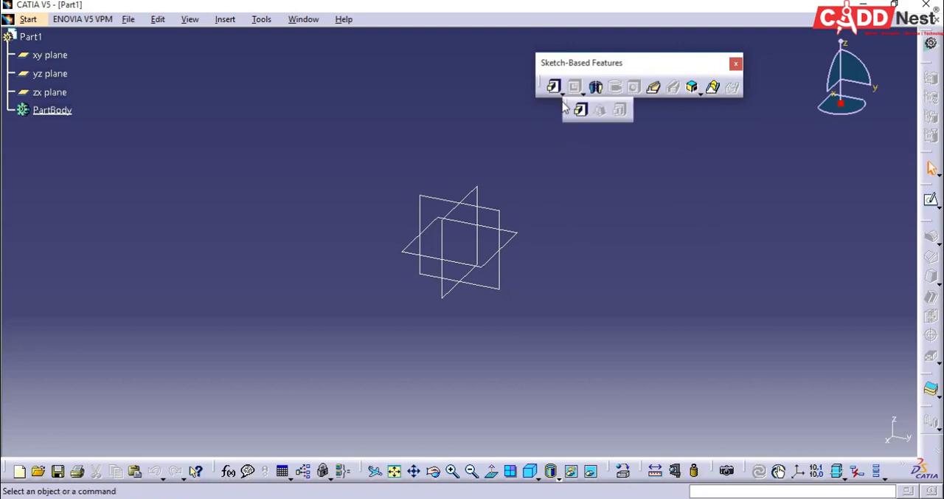
left_click_drag(565, 110, 536, 124)
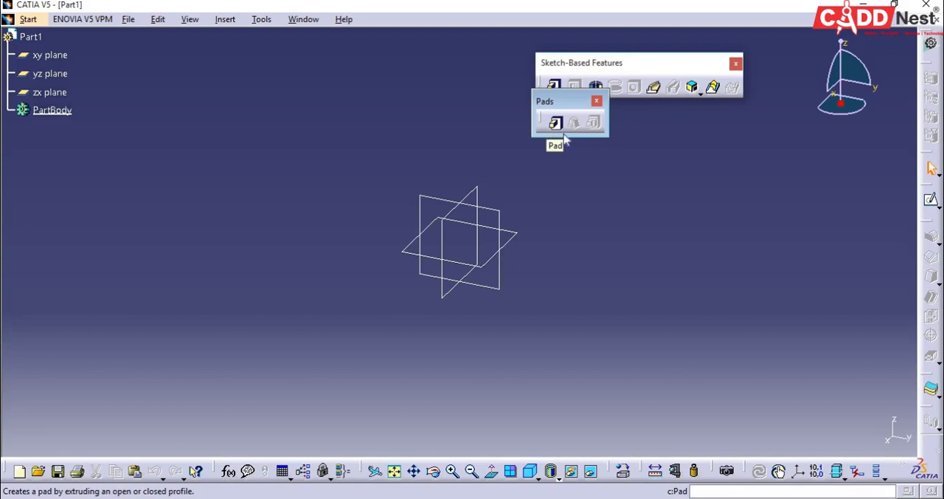
left_click_drag(572, 101, 573, 142)
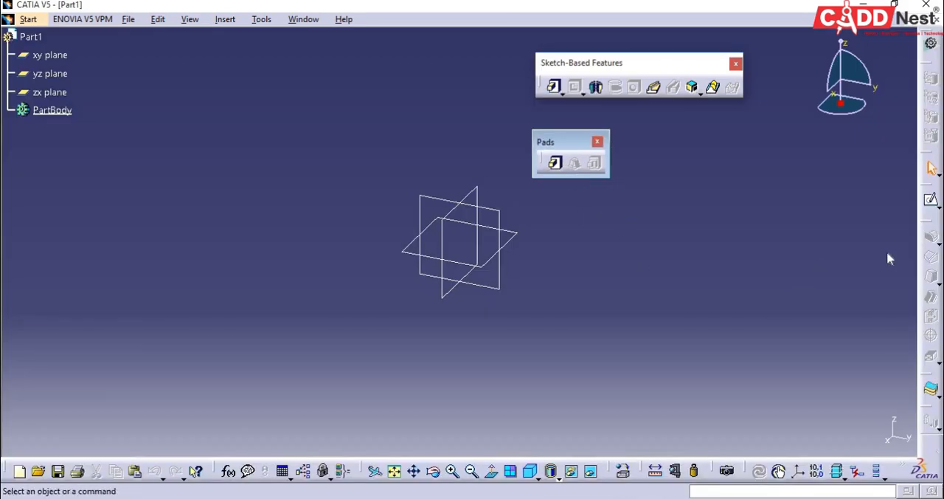
Step: Sketch a rectangle about 129 mm wide and 110 mm high around the origin on the xy plane and exit the sketch
left_click(932, 200)
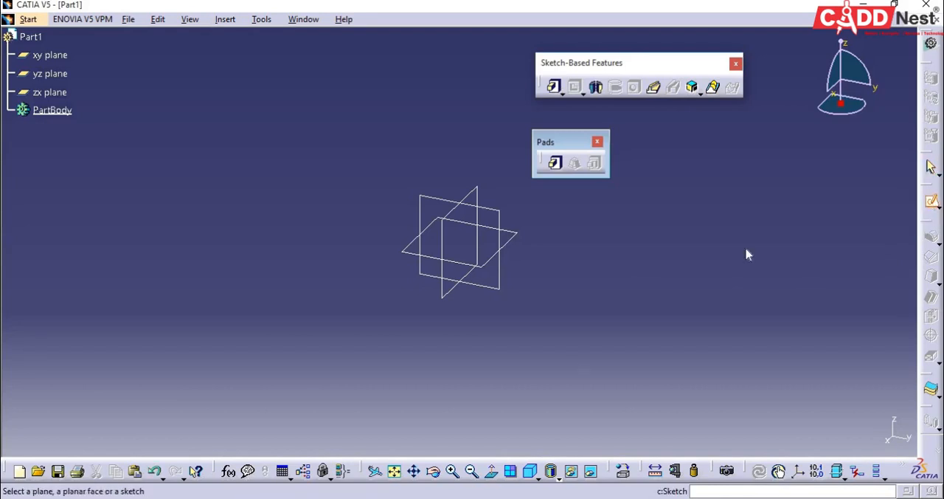
left_click(512, 245)
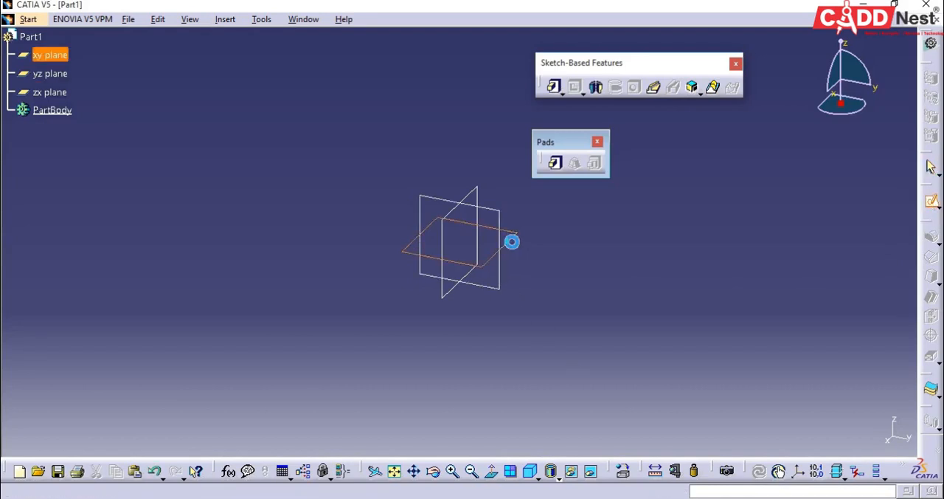
left_click(801, 39)
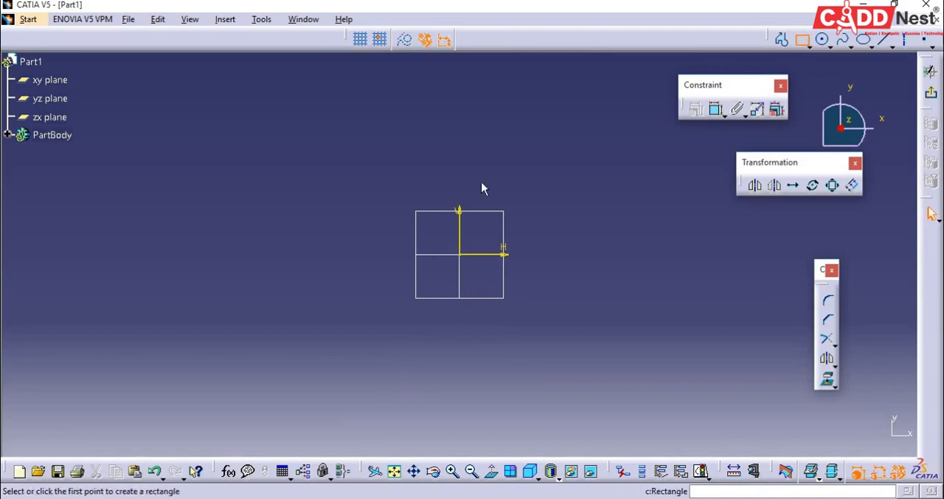
left_click(367, 168)
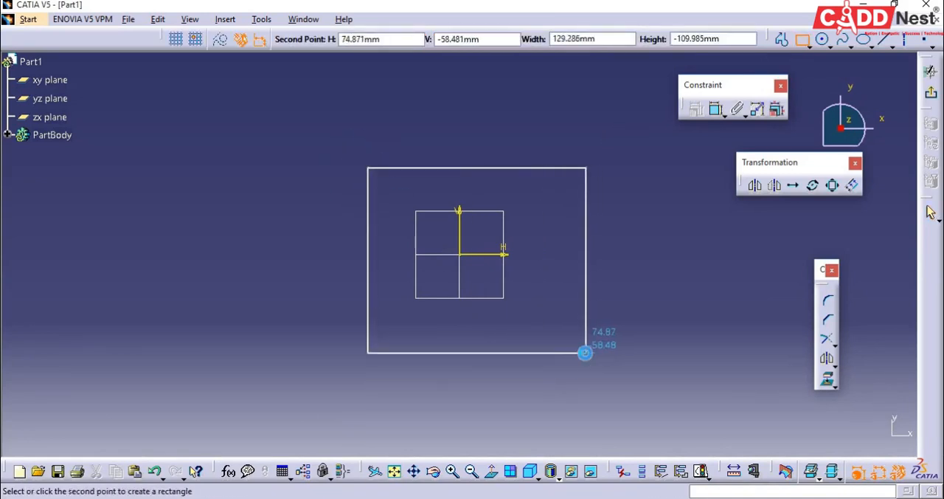
left_click(586, 352)
left_click(931, 213)
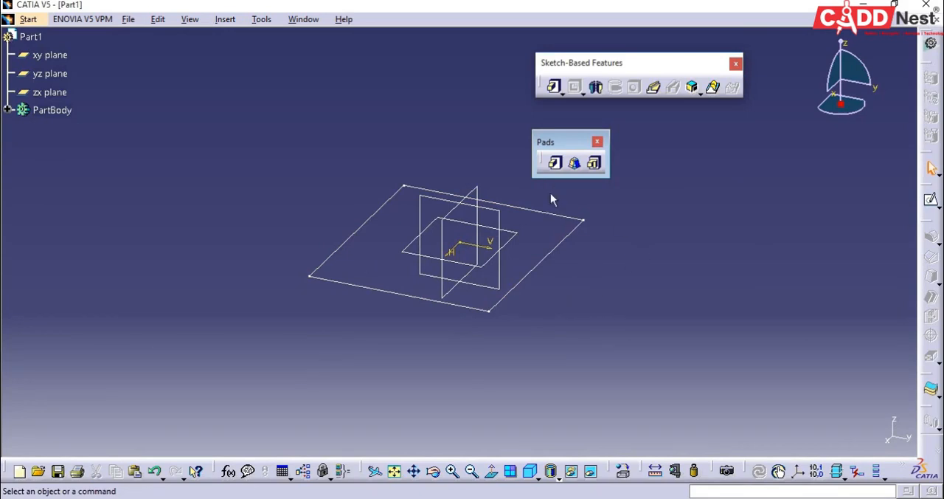
Step: Define a pad from the rectangle sketch with a length of 50 mm
left_click(554, 165)
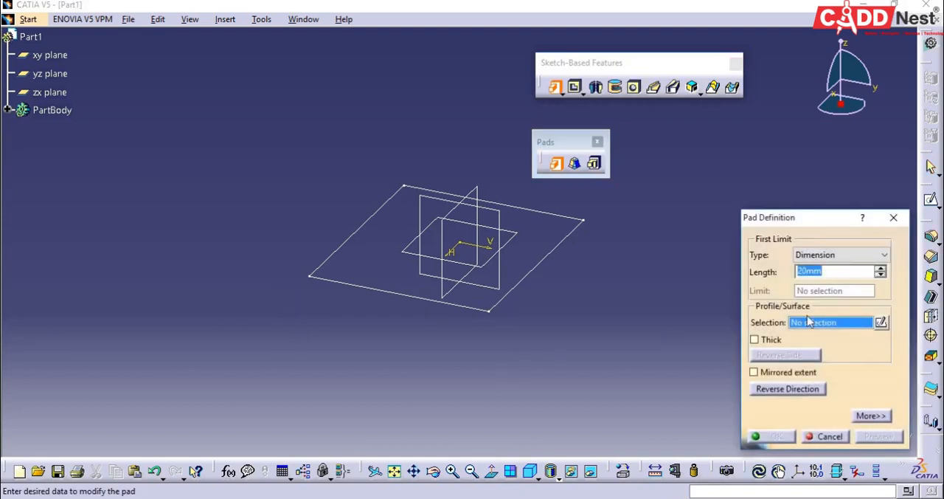
left_click(807, 325)
left_click(374, 291)
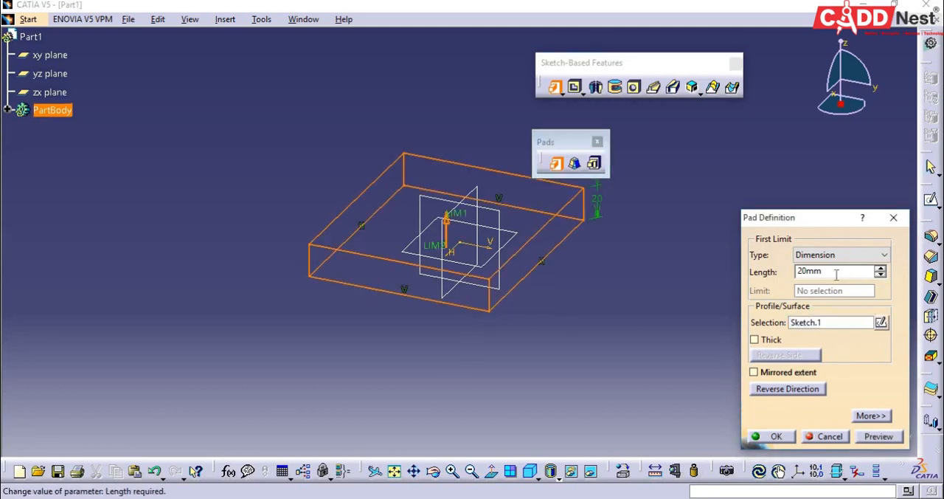
left_click_drag(821, 272, 786, 274)
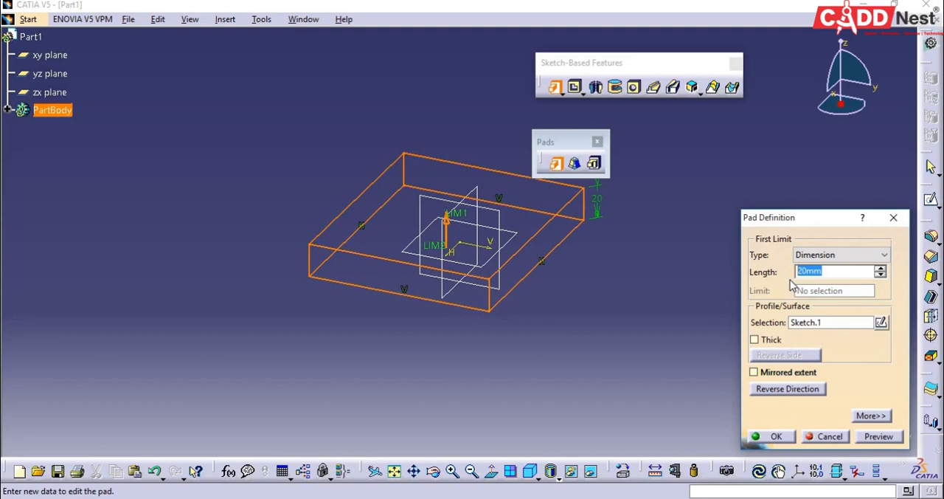
type("50")
Step: Reverse the pad's direction back and forth, and create the pad with mirrored extent
left_click(773, 389)
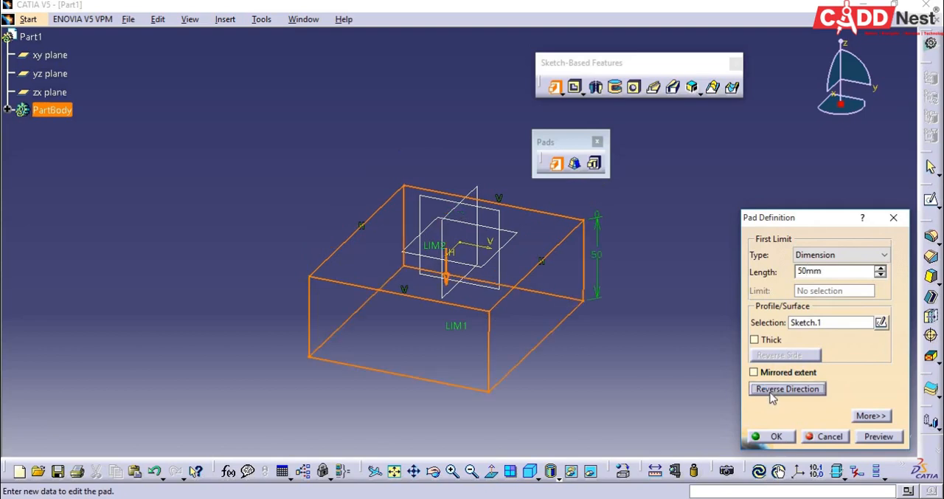
left_click(771, 396)
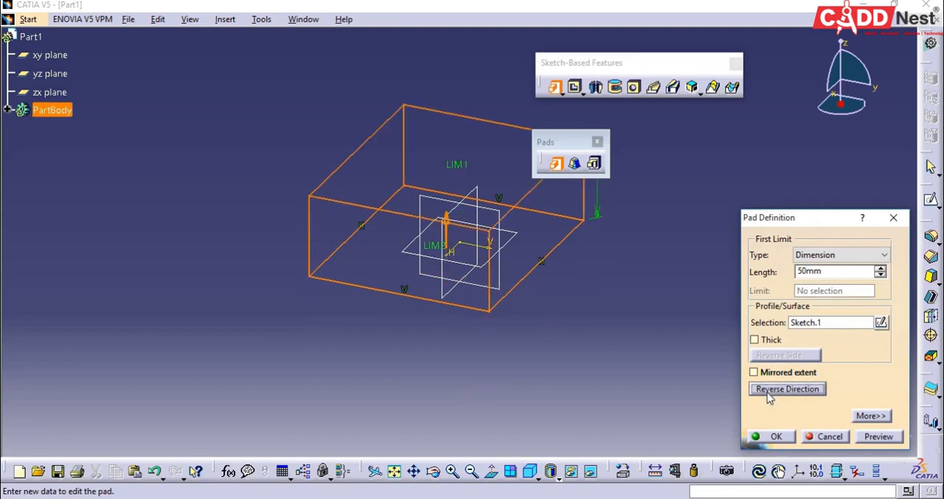
left_click(769, 397)
left_click(768, 395)
left_click(754, 373)
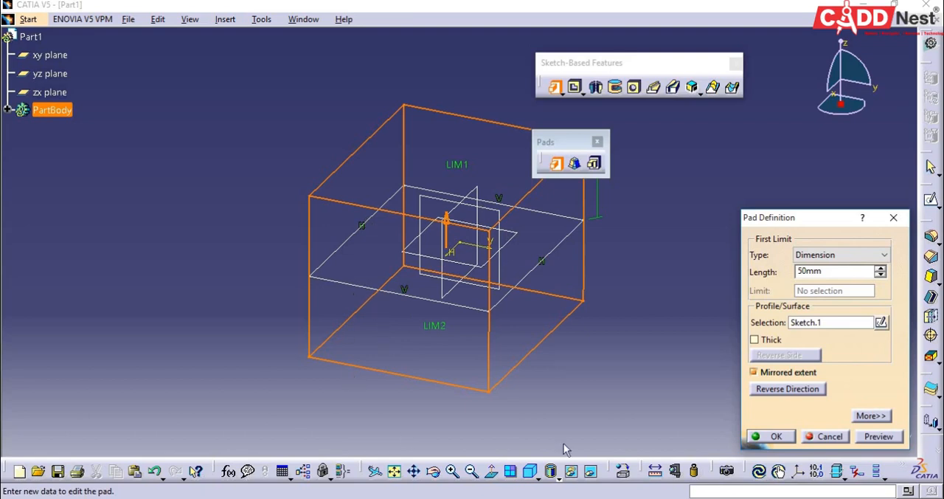
left_click(770, 435)
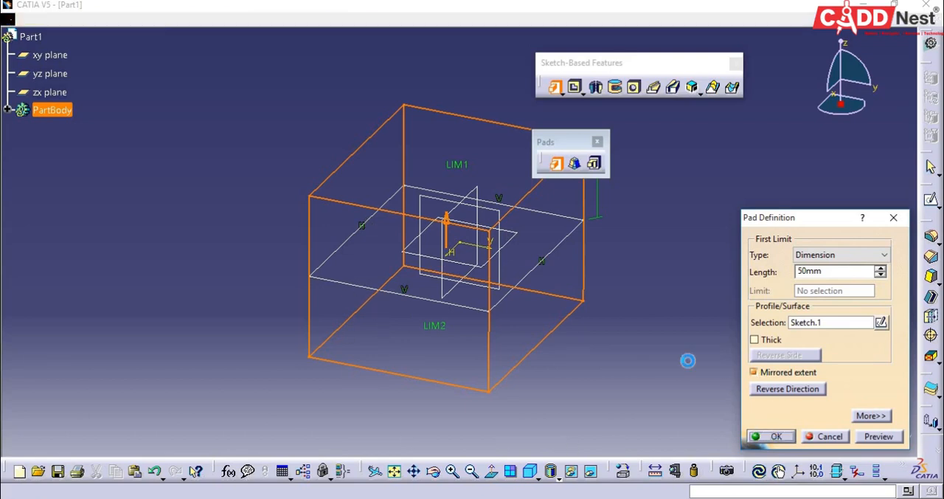
Step: View the mirrored pad isometrically and undo it
left_click(532, 469)
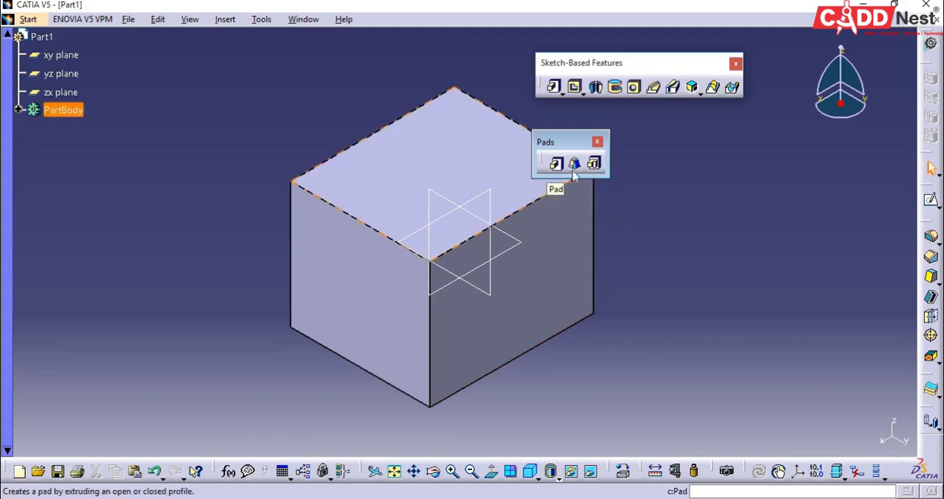
left_click(638, 267)
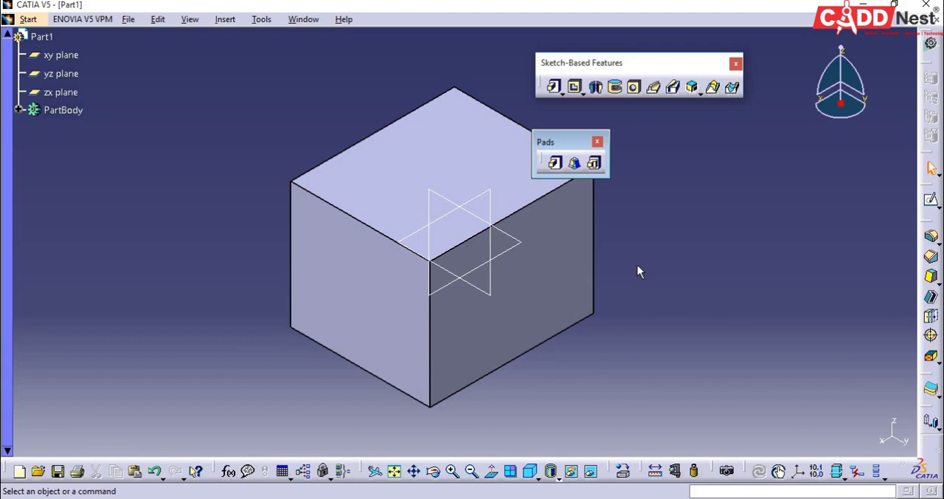
key("ctrl+z")
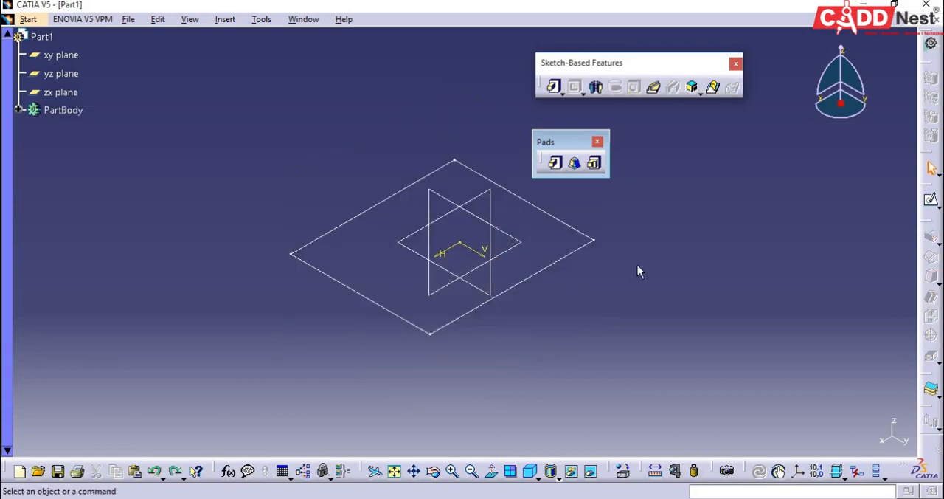
Step: Define a drafted filleted pad from the rectangle sketch with the xy plane as second limit
left_click(576, 165)
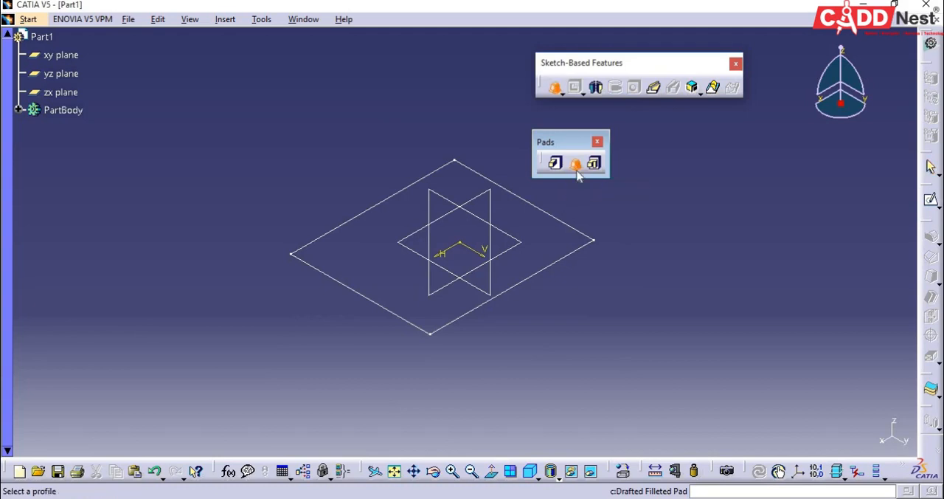
left_click(566, 265)
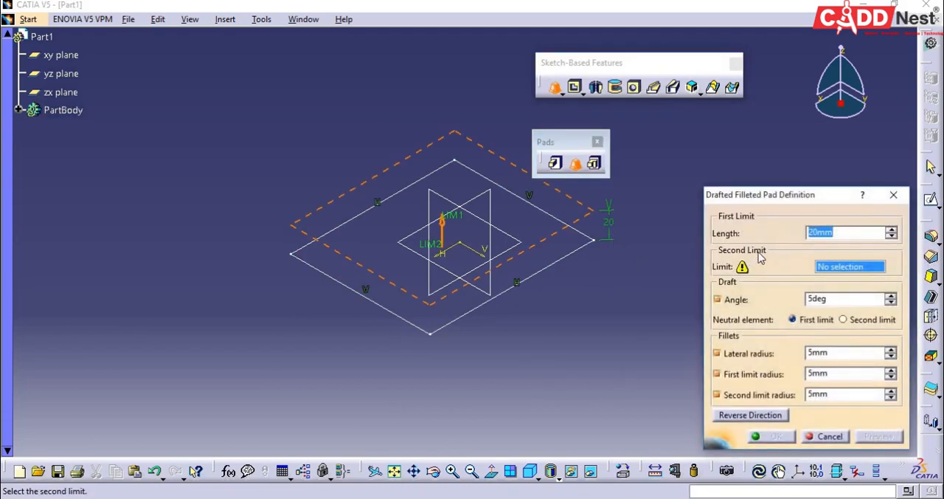
left_click(831, 273)
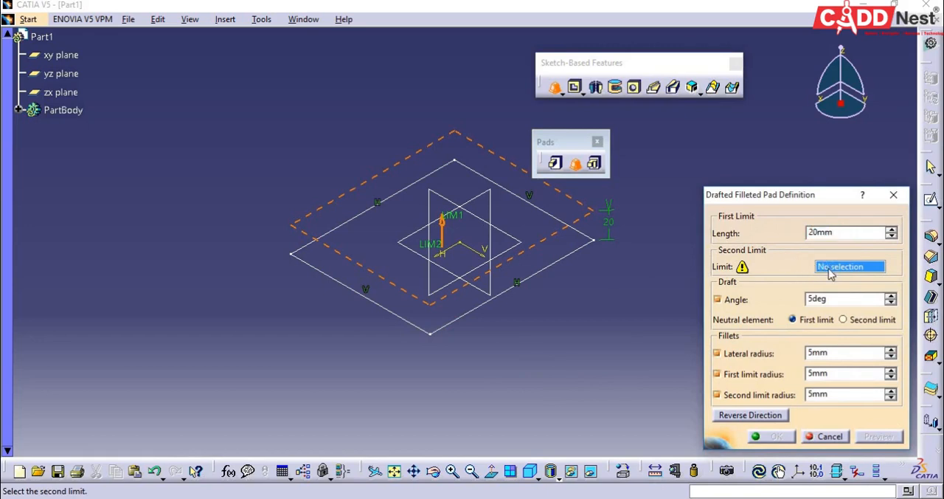
left_click(515, 255)
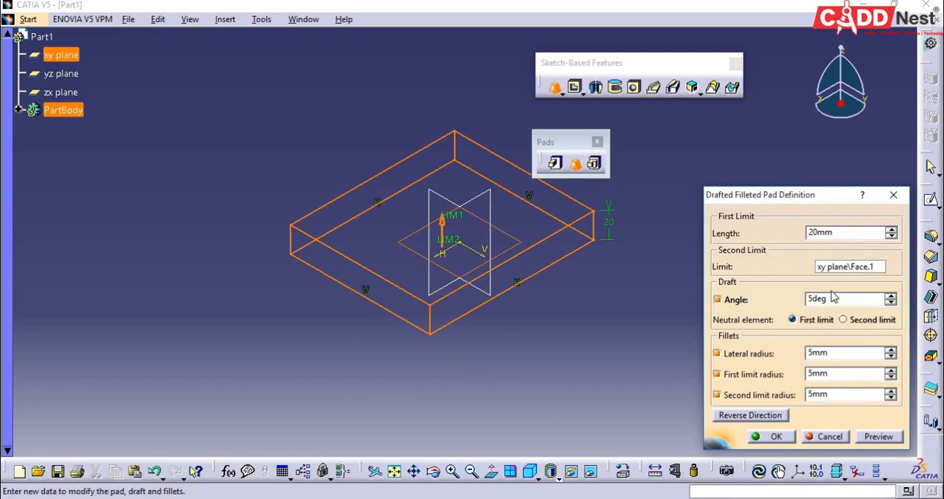
Step: Set the drafted filleted pad's length to 100 mm and draft angle to 30 degrees, and create it
double_click(845, 233)
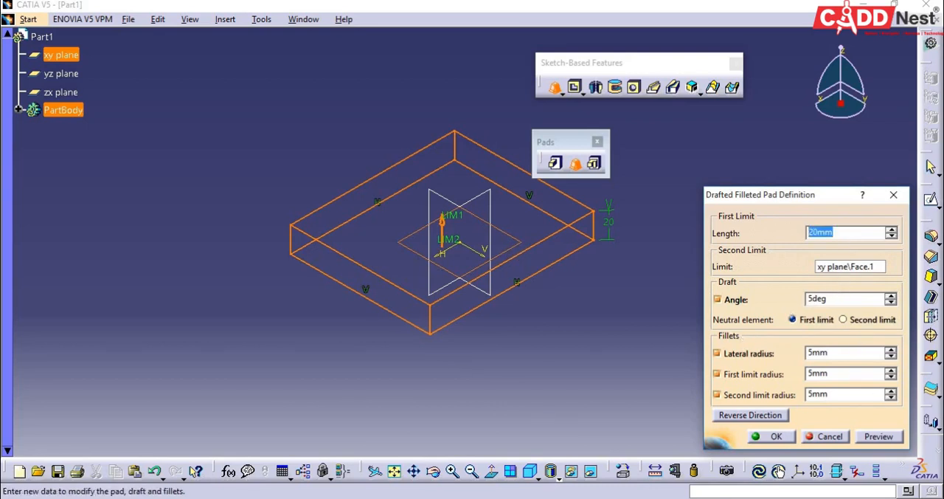
type("100")
left_click(841, 300)
left_click_drag(837, 301, 804, 304)
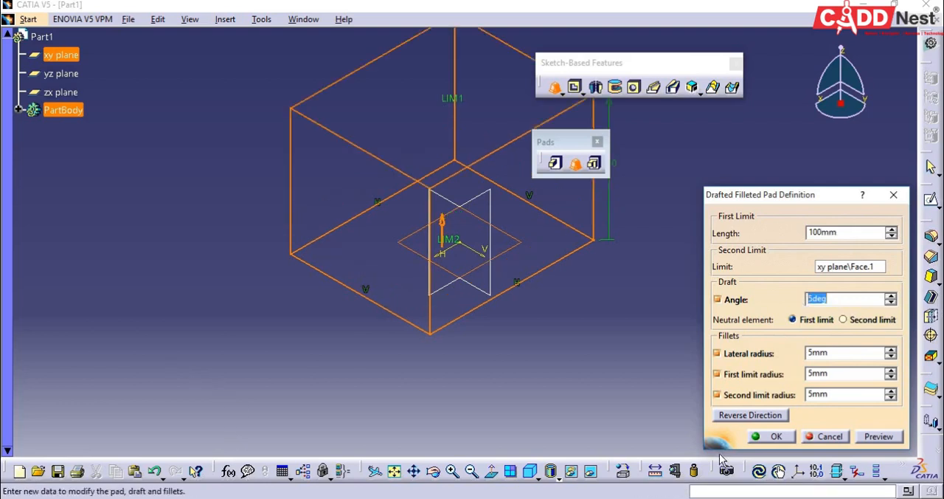
type("30")
left_click(783, 437)
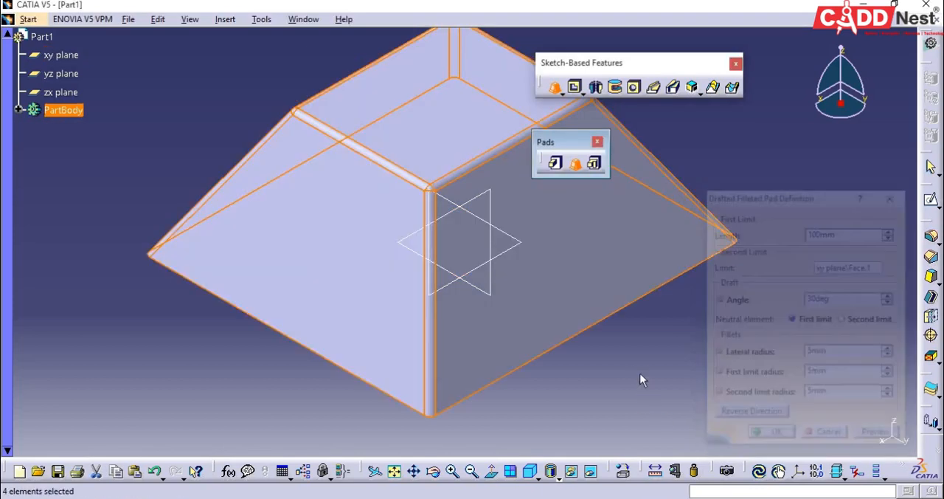
Step: Inspect the drafted filleted pad's shape, its component features in PartBody and the Draft.1 definition
middle_click_drag(647, 383, 516, 428)
left_click(530, 470)
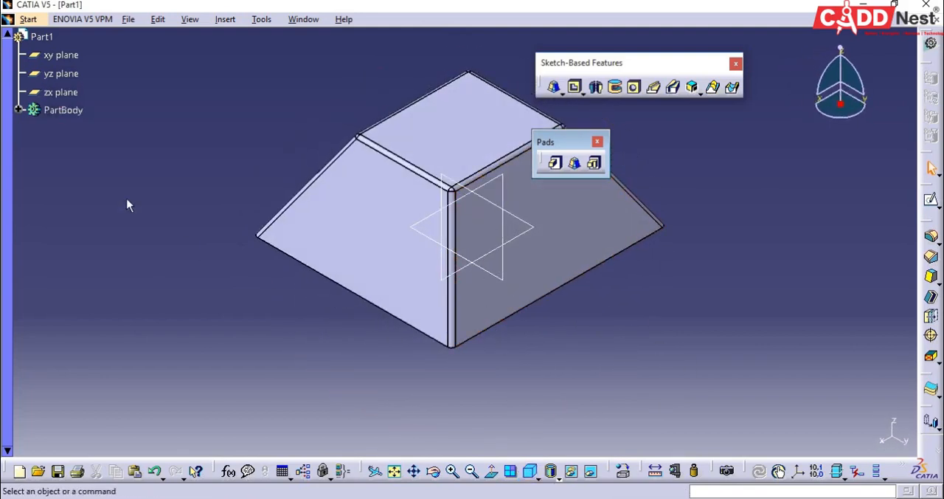
left_click(19, 111)
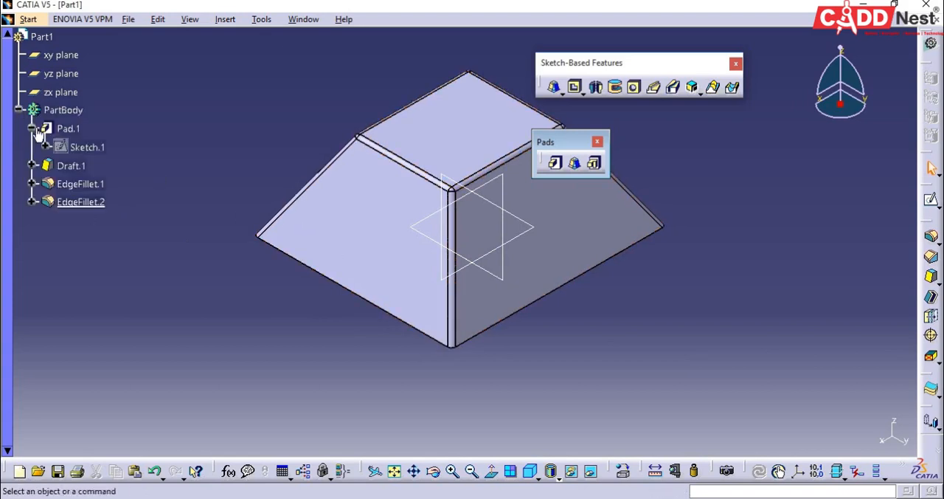
double_click(70, 166)
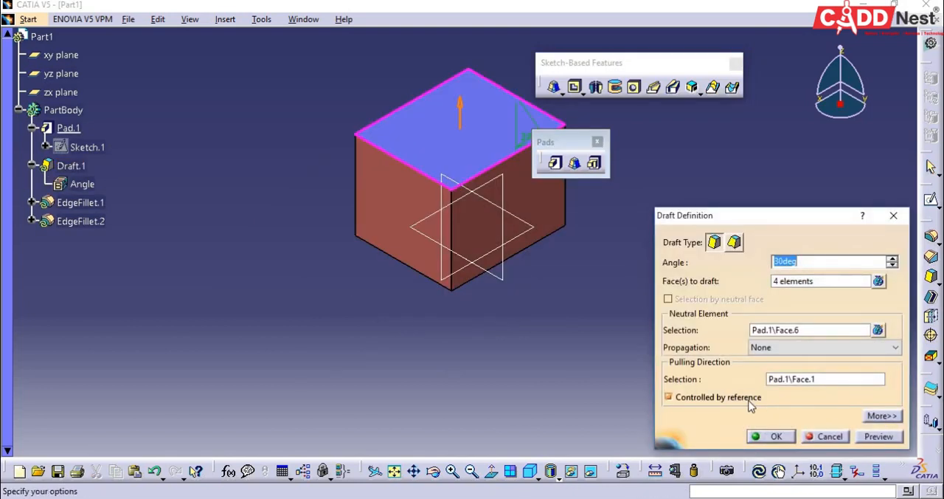
key("Return")
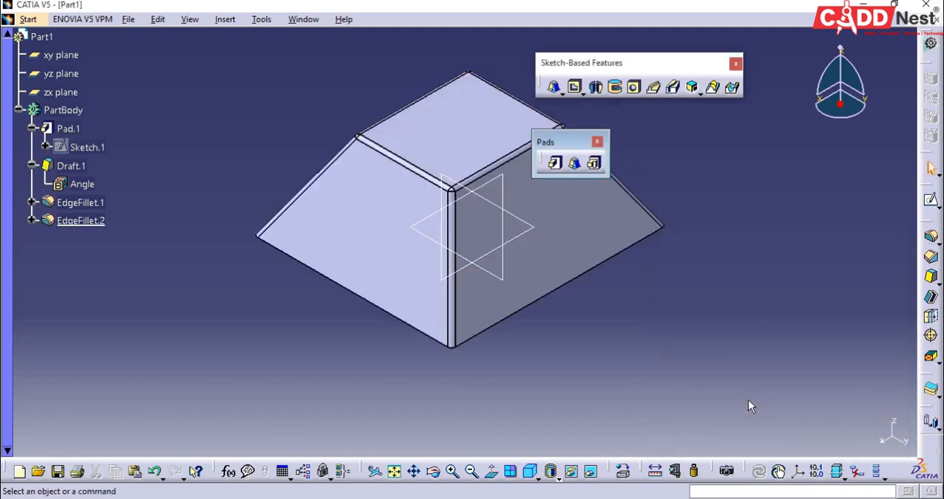
Step: Undo the last drafted filleted pad and define a new one from the rectangle sketch, limited by the xy plane
key("ctrl+z")
key("ctrl+z")
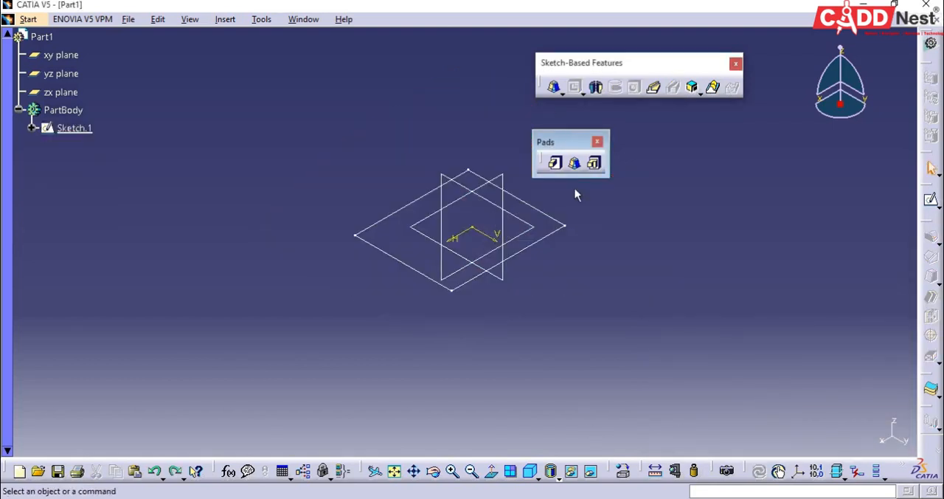
left_click(574, 162)
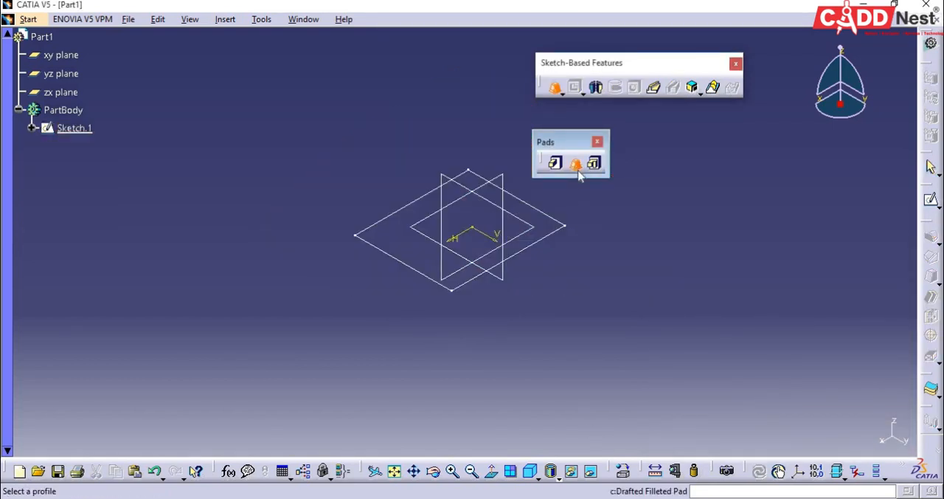
left_click(540, 244)
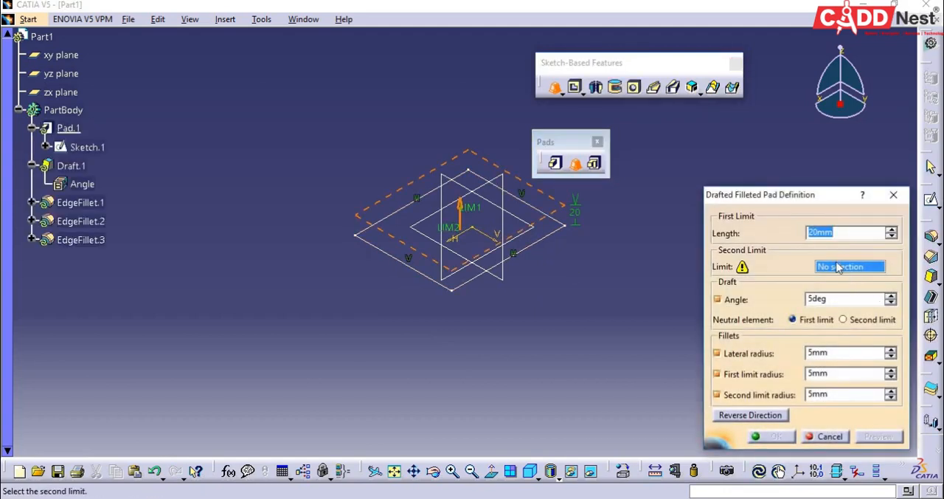
left_click(540, 234)
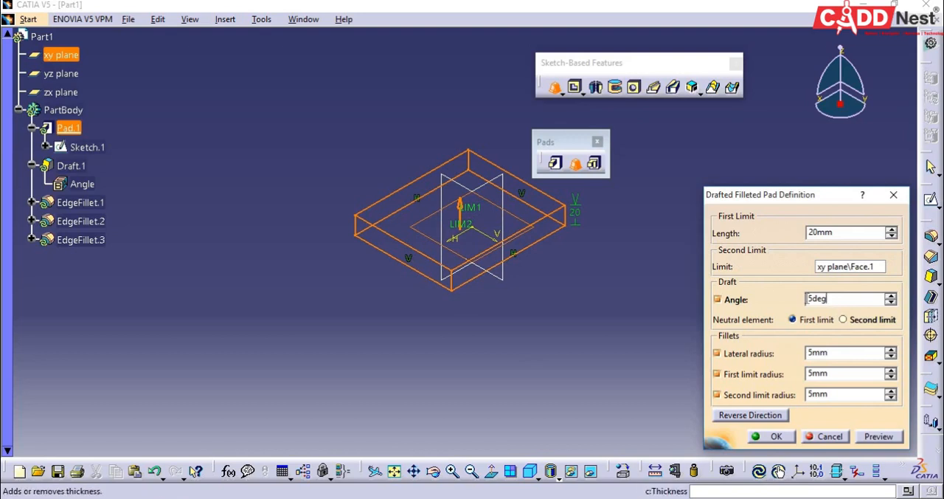
Step: Set the new pad's draft angle to 20 degrees and its length to 75 mm, and preview it
double_click(817, 298)
type("20")
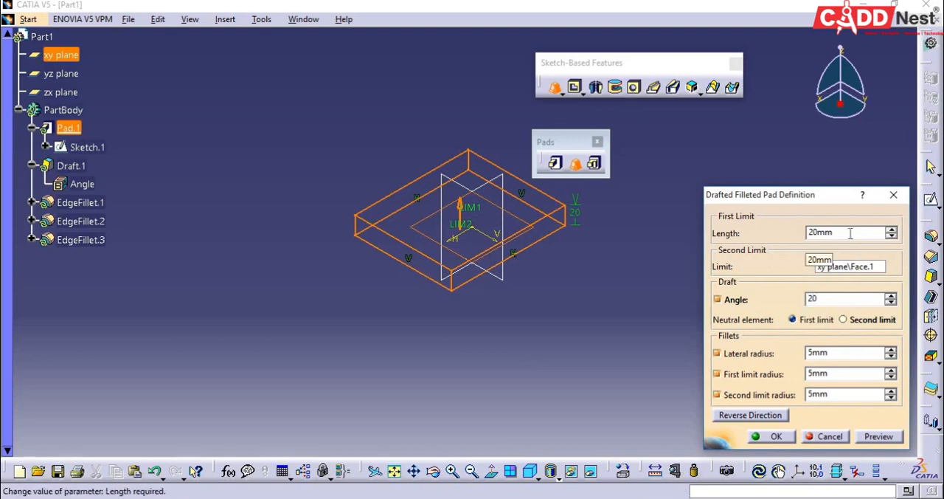
double_click(851, 233)
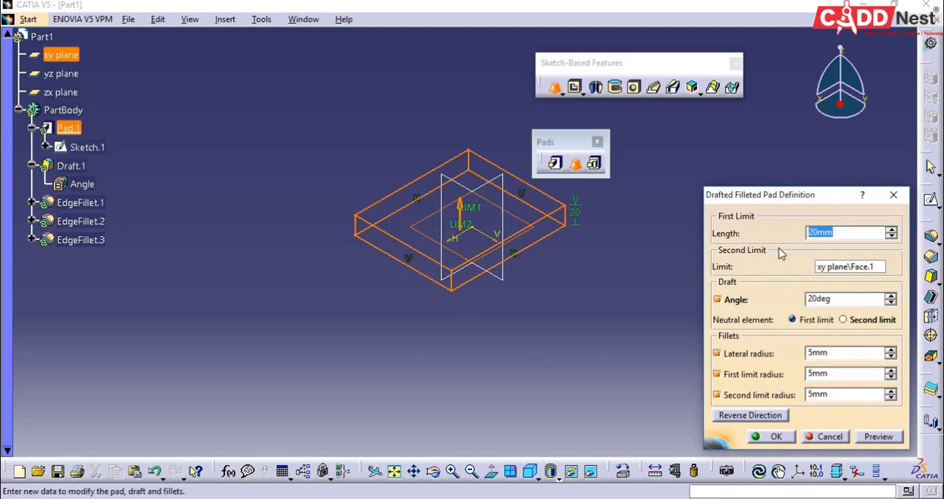
type("75")
left_click(828, 352)
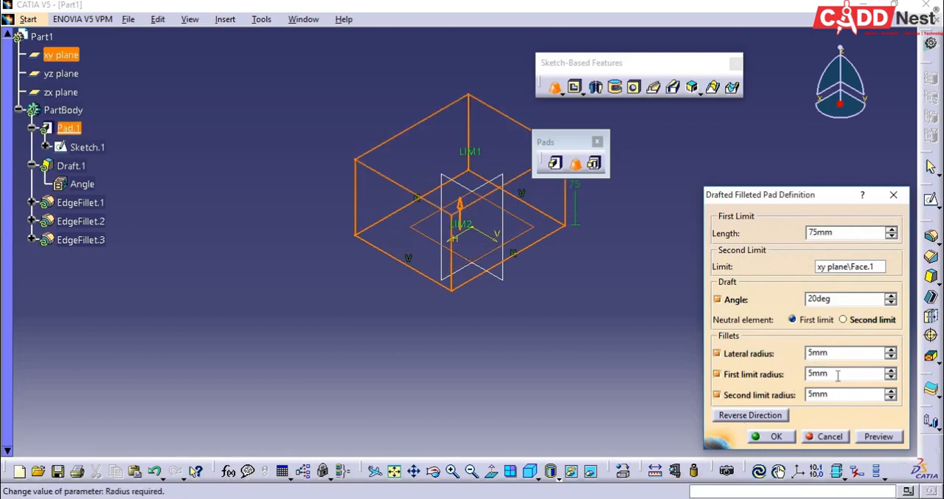
left_click(879, 435)
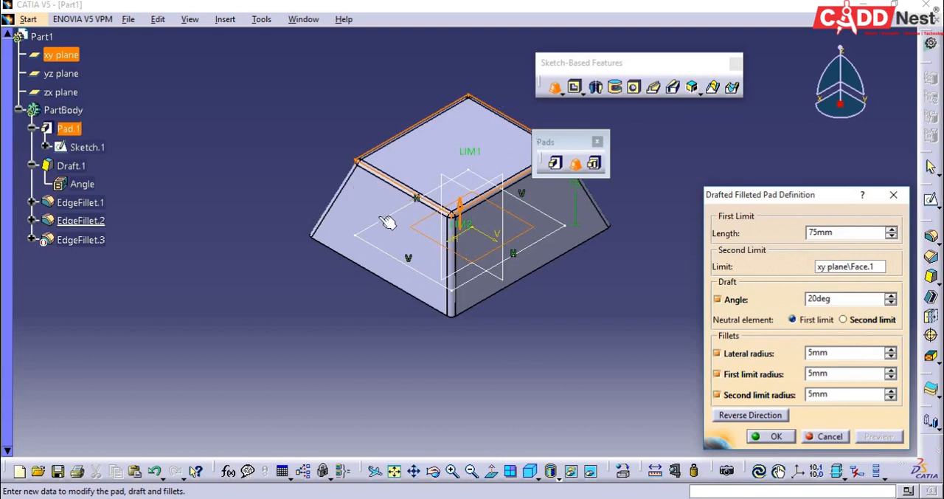
middle_click_drag(388, 222, 295, 289)
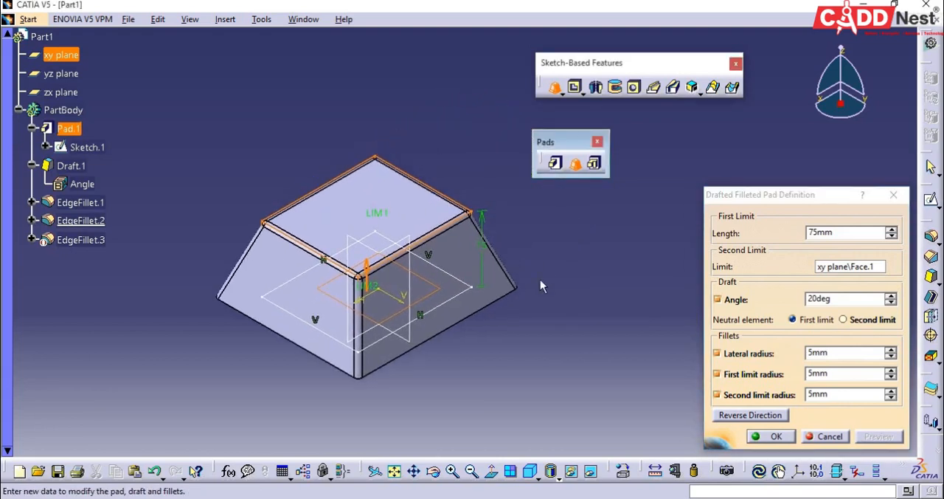
Step: Preview the pad without its lateral, first limit and second limit fillets, and enable all three fillets again
left_click(716, 354)
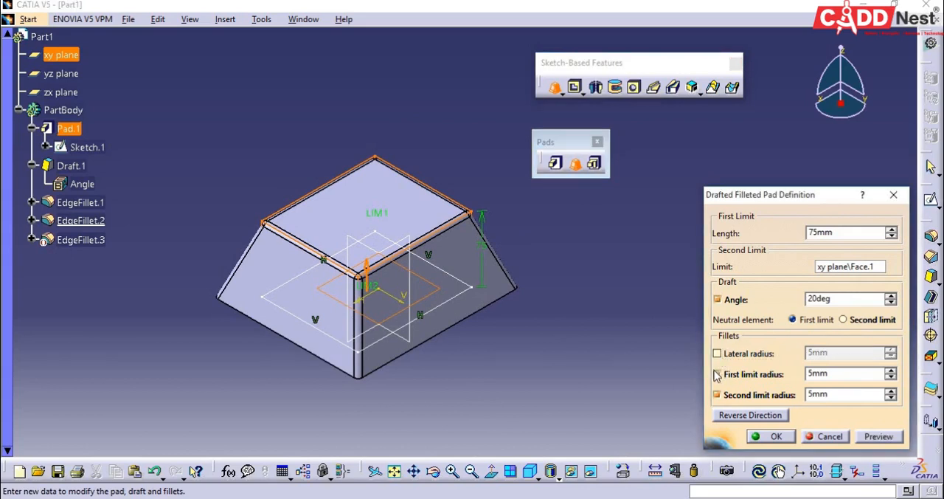
left_click(717, 374)
left_click(717, 394)
left_click(878, 435)
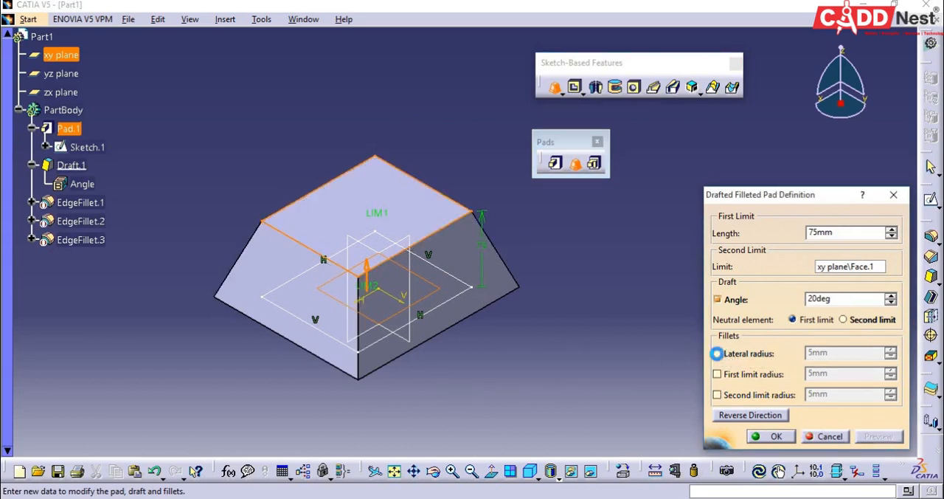
left_click(719, 353)
left_click(723, 374)
left_click(717, 394)
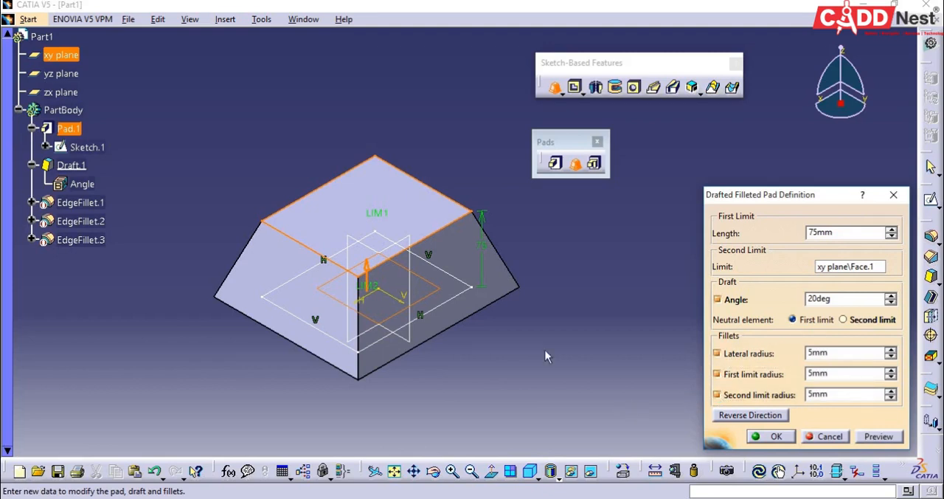
Step: Set the lateral, first limit and second limit radii to 10 mm each and create the drafted filleted pad
double_click(819, 353)
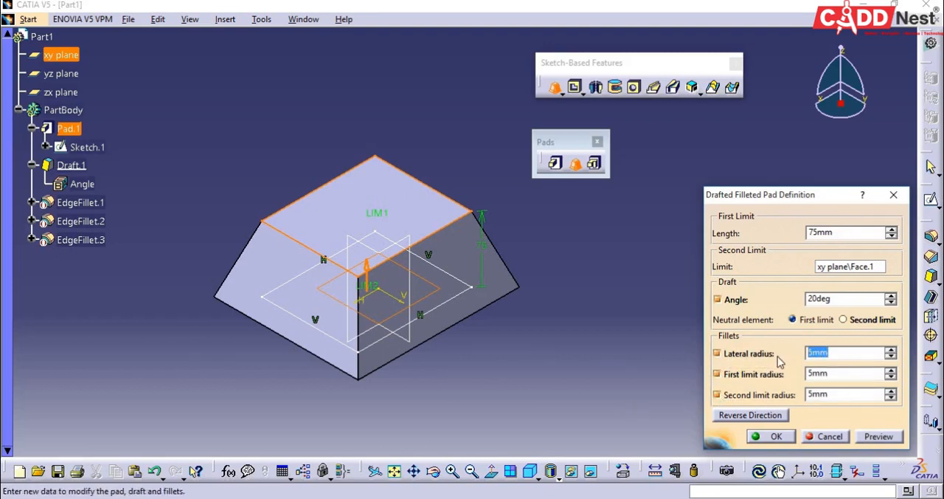
type("10")
key("Tab")
type("10")
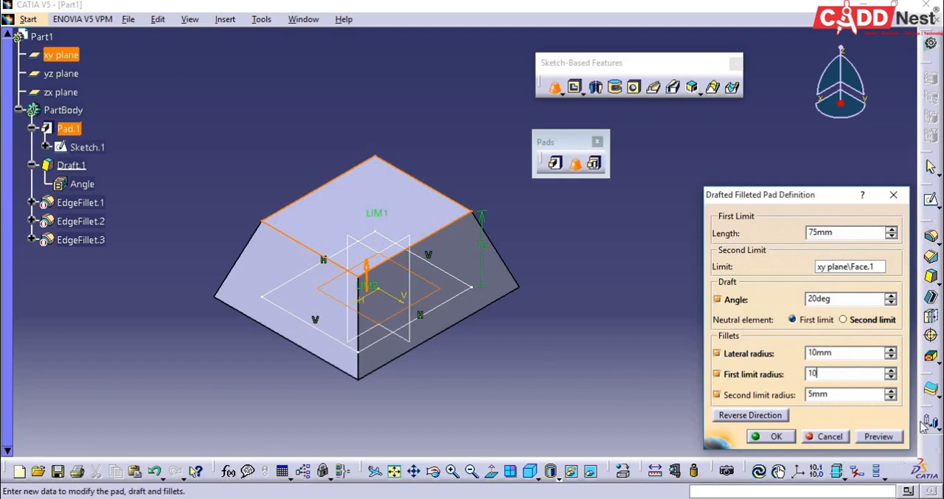
double_click(834, 395)
type("10")
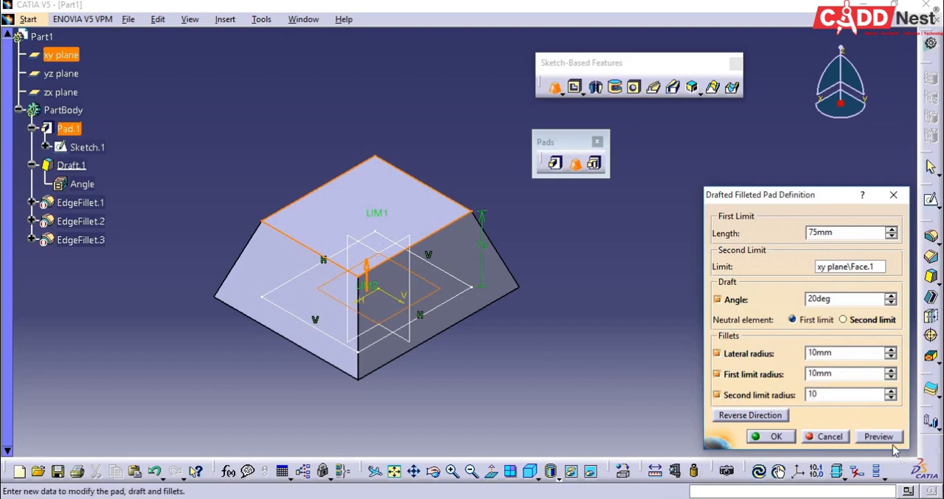
left_click(878, 440)
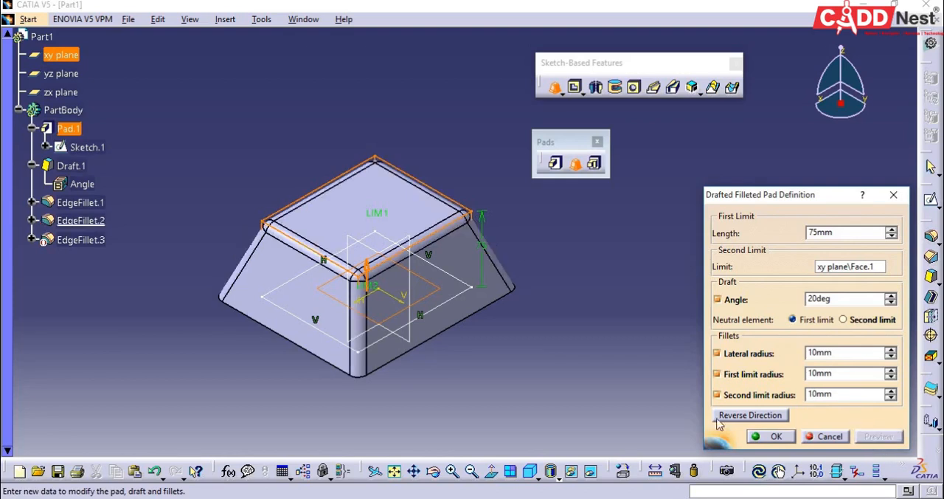
middle_click_drag(403, 402, 413, 384)
left_click(405, 407)
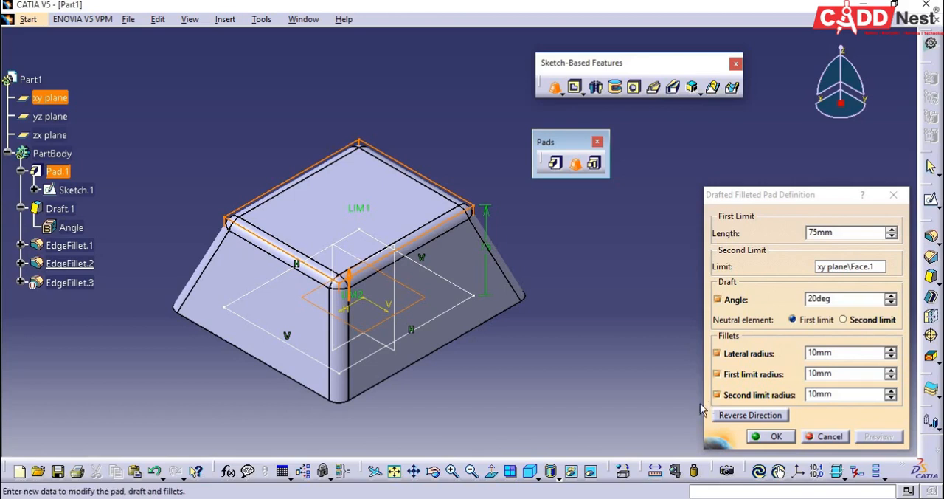
left_click(770, 437)
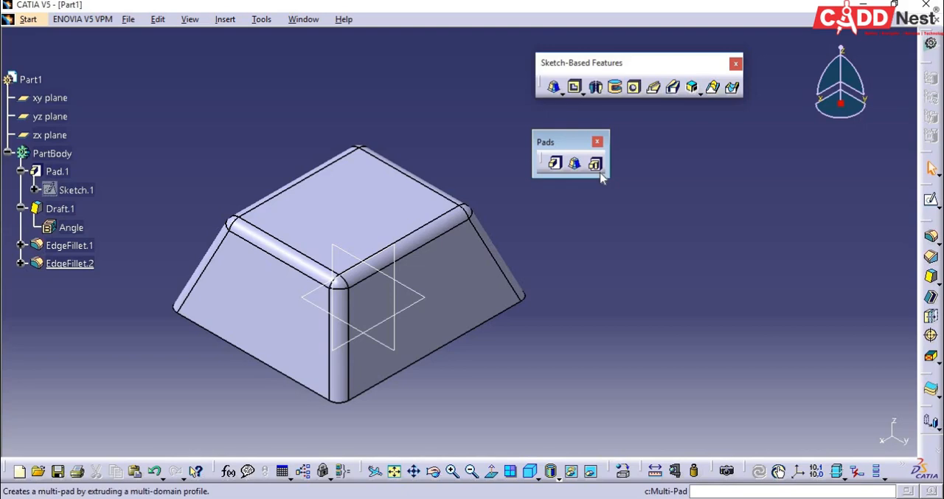
Step: Undo the 75 mm drafted filleted pad and open Sketch.1 for editing
key("ctrl+z")
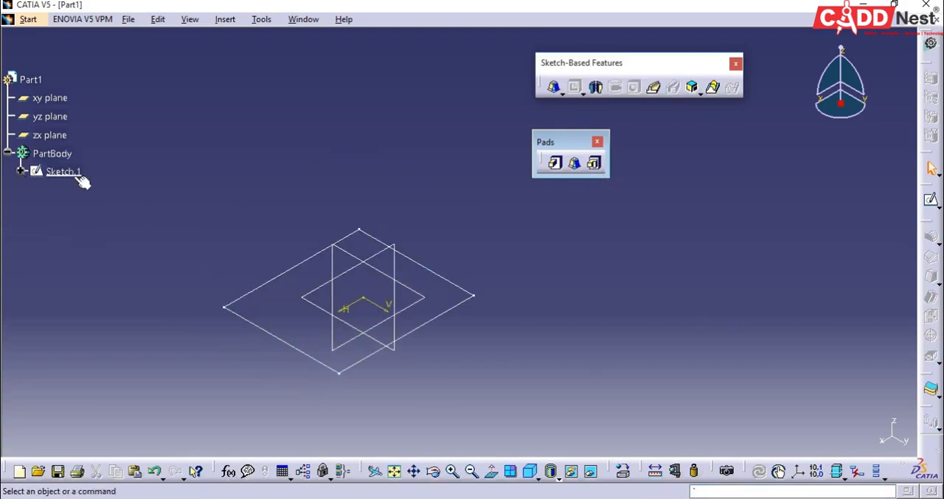
left_click(70, 173)
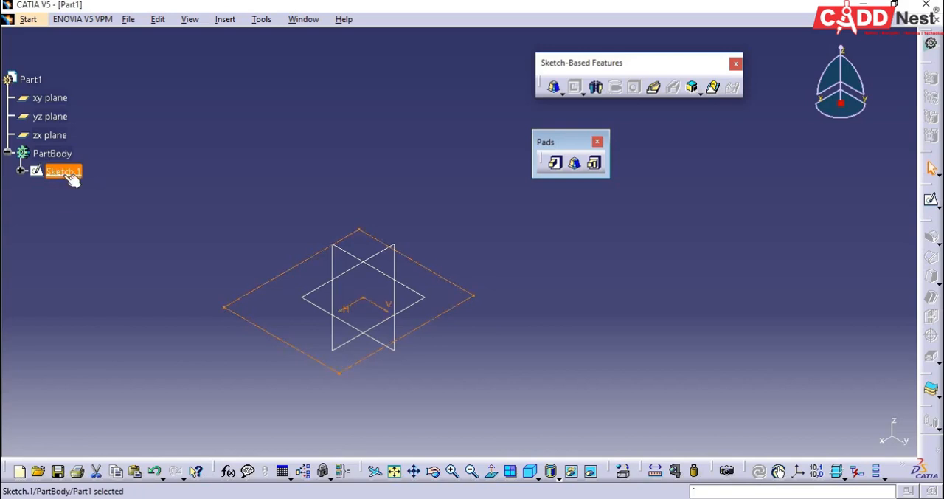
double_click(64, 171)
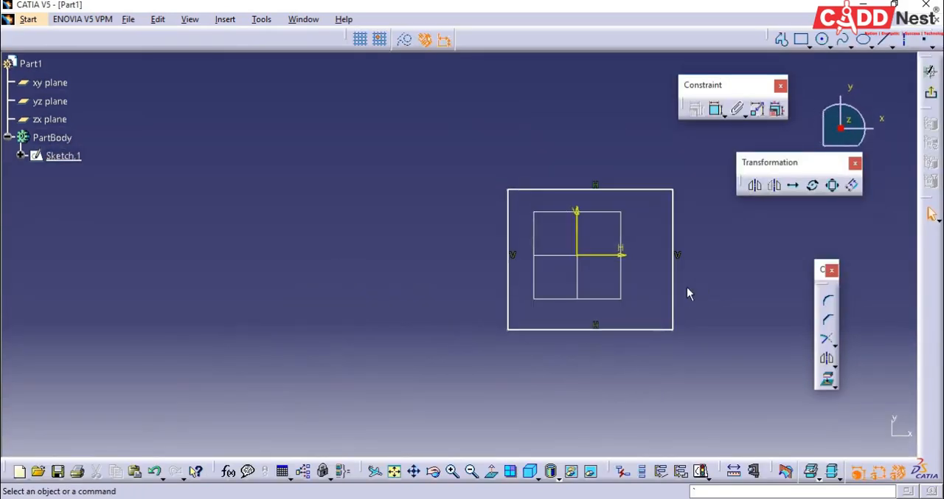
middle_click(524, 280)
middle_click_drag(575, 318, 638, 179)
Step: Add a circle centred at about H 258 mm, V 33 mm and a horizontal rectangle below it, and exit the sketch
left_click(822, 39)
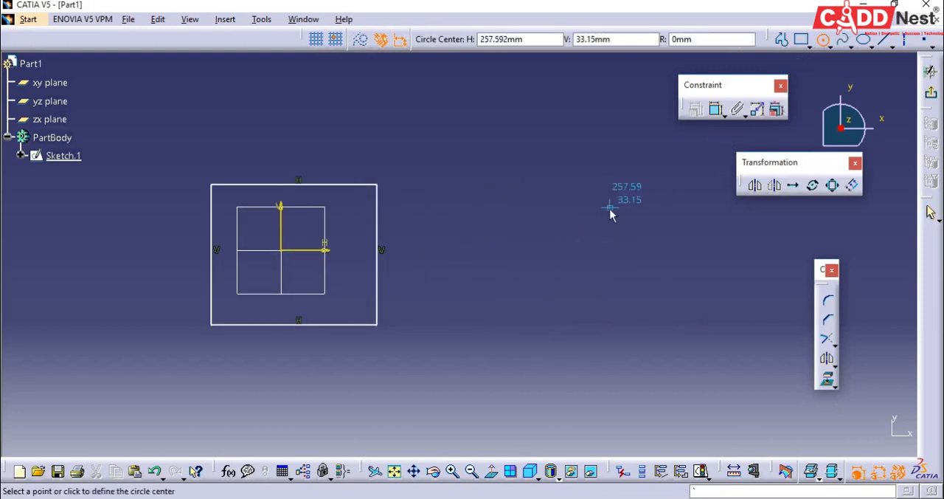
left_click(609, 208)
left_click(644, 240)
left_click(801, 38)
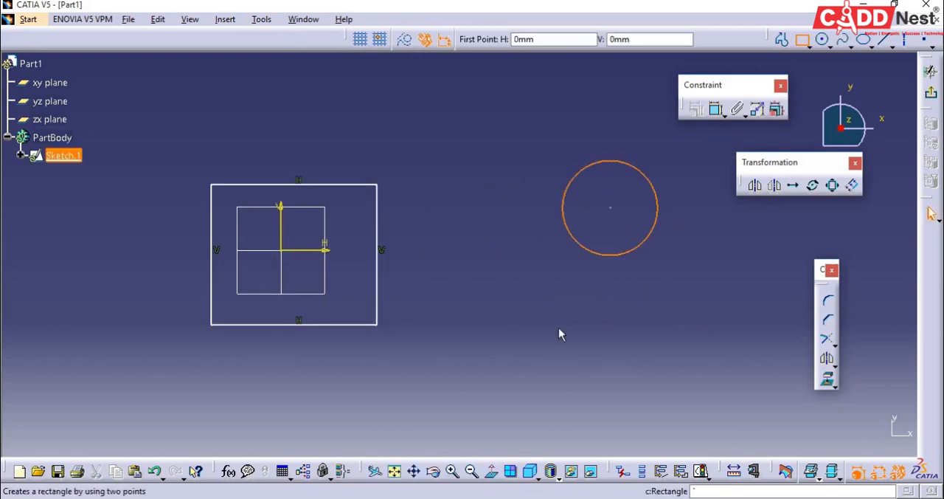
left_click(531, 361)
left_click(677, 428)
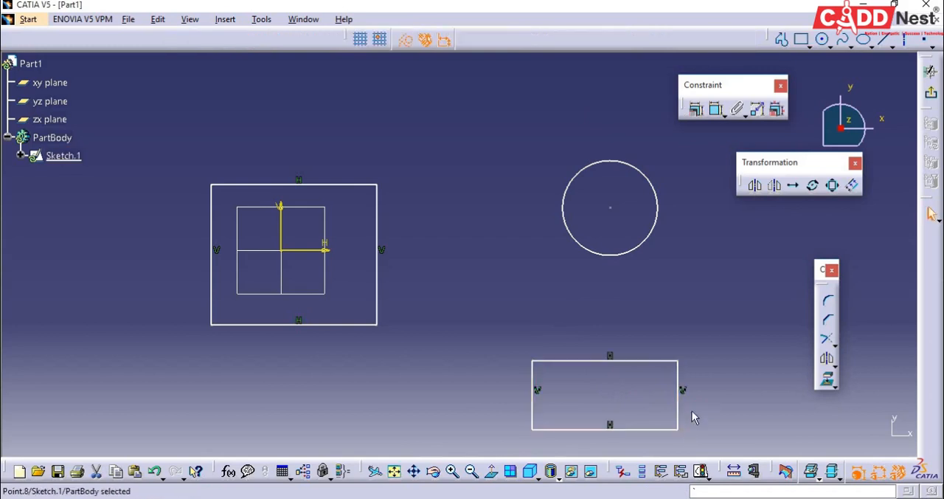
left_click(931, 72)
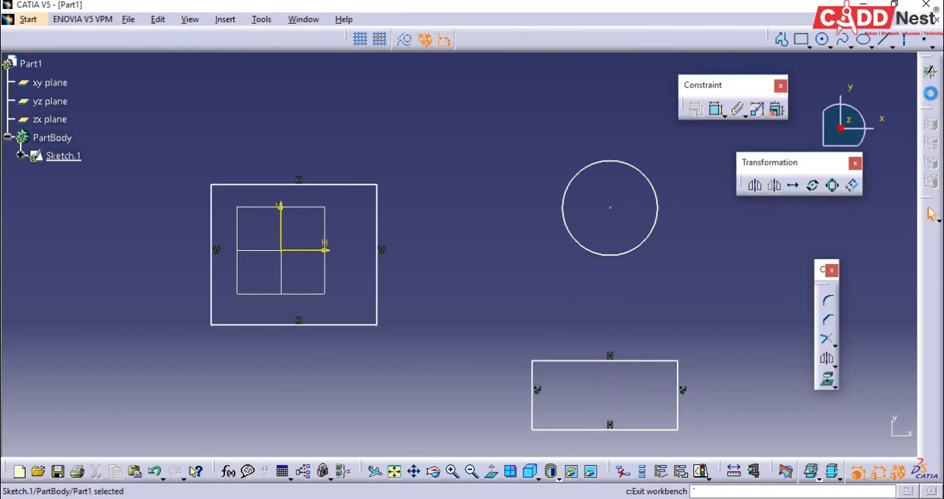
left_click(657, 313)
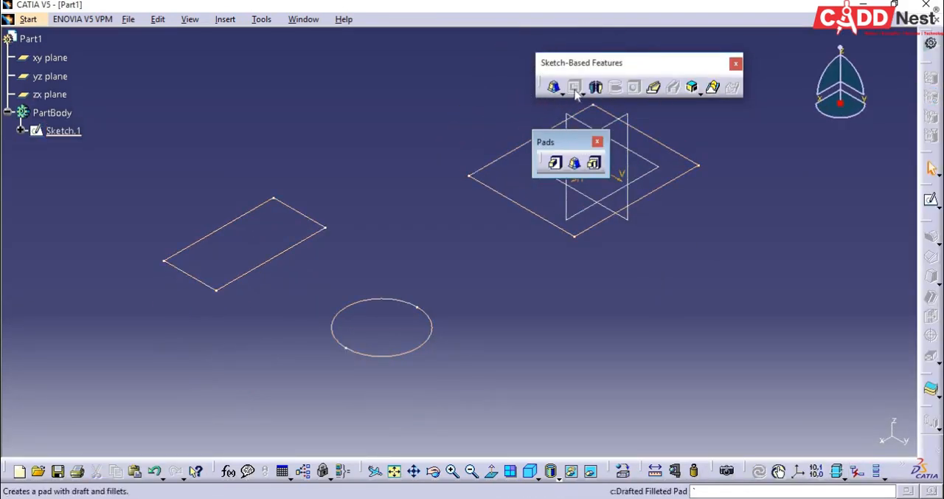
Step: Pad all three closed profiles of the sketch together with a 20 mm length, and undo the pad
left_click(554, 163)
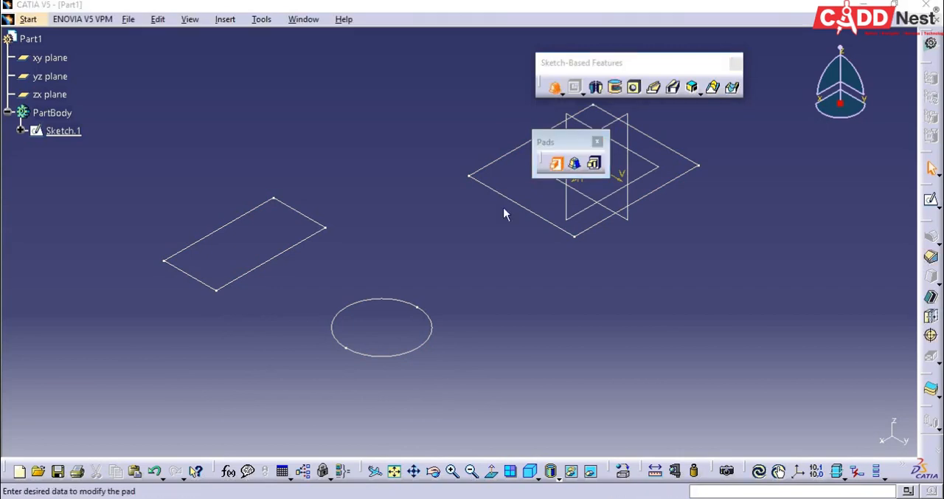
left_click(566, 235)
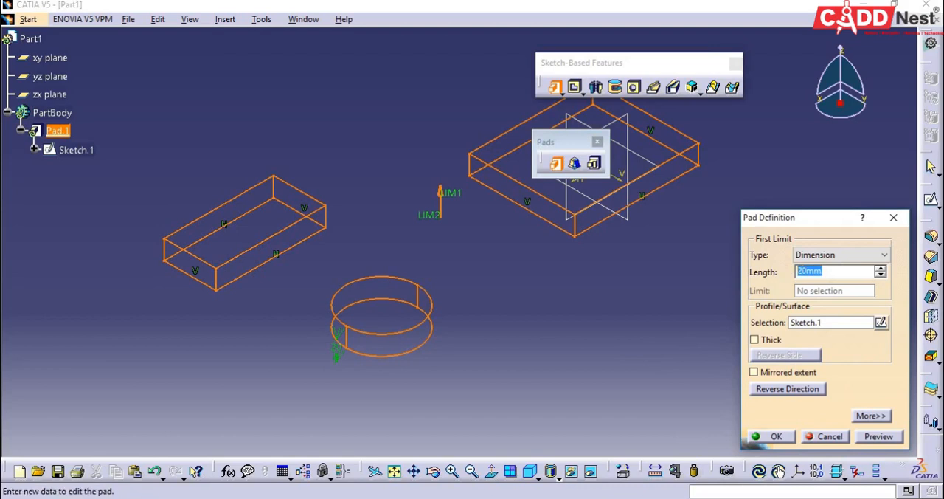
type("10")
key("Return")
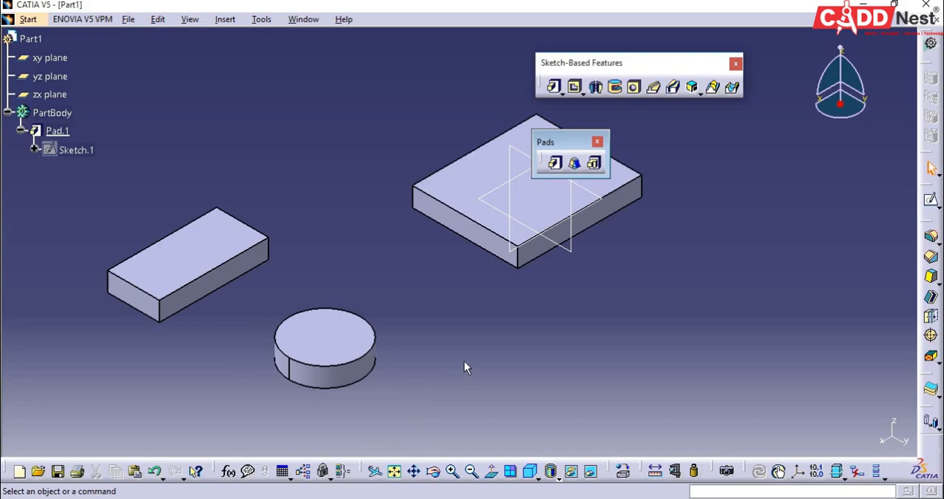
left_click_drag(561, 141, 664, 146)
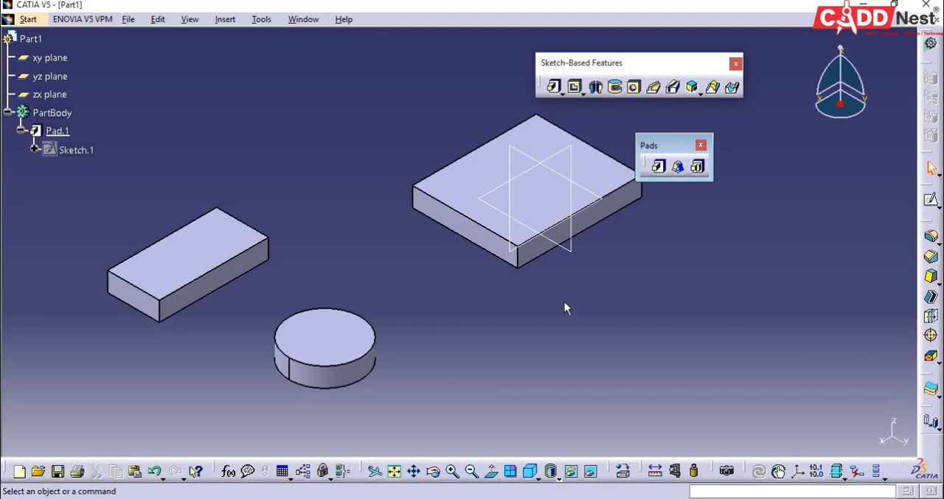
key("ctrl+z")
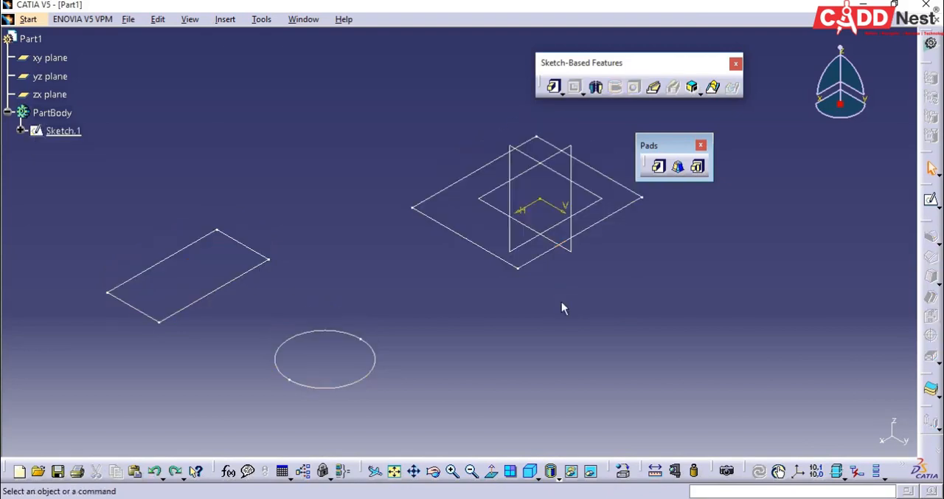
Step: Start a Multi-Pad from Sketch.1 and set the thickness of the first domain, the separate rectangle, to 20 mm
left_click(698, 166)
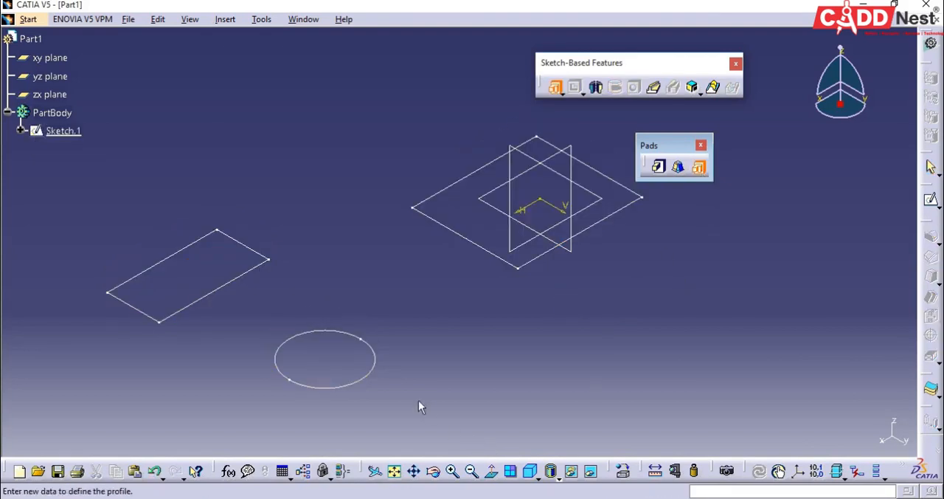
left_click(360, 381)
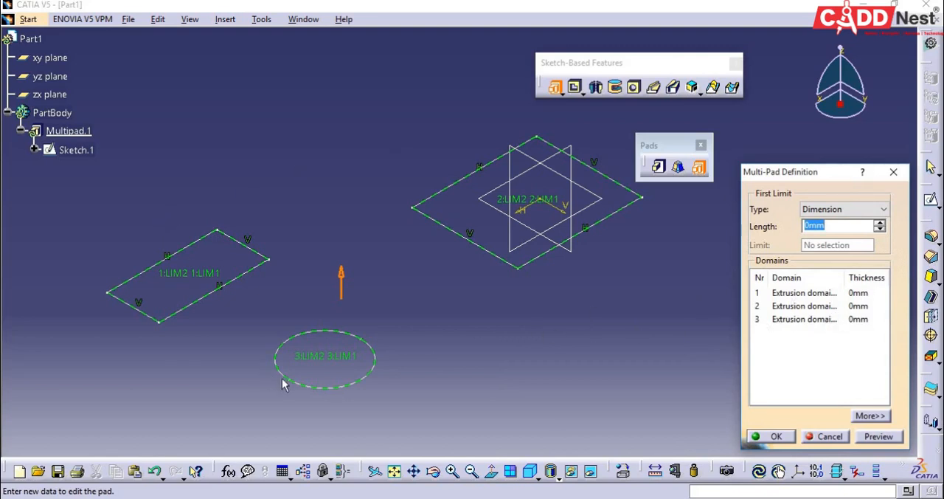
left_click(786, 295)
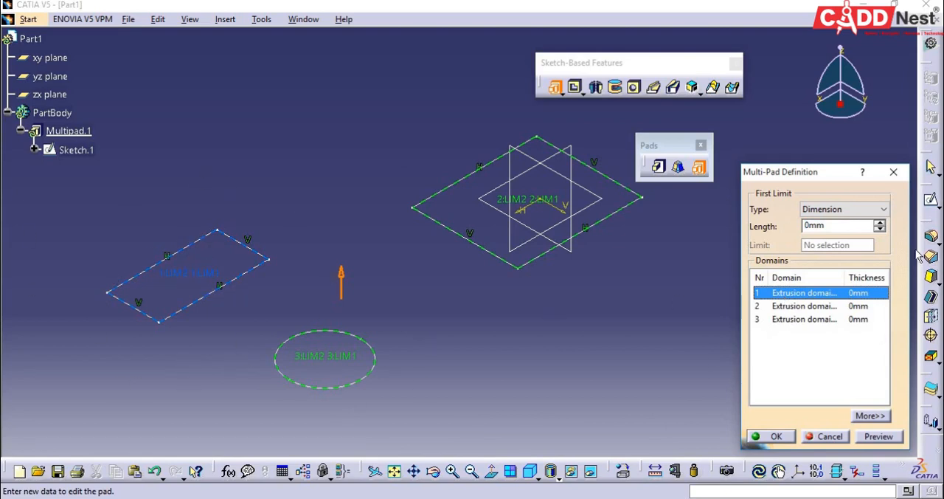
left_click(834, 226)
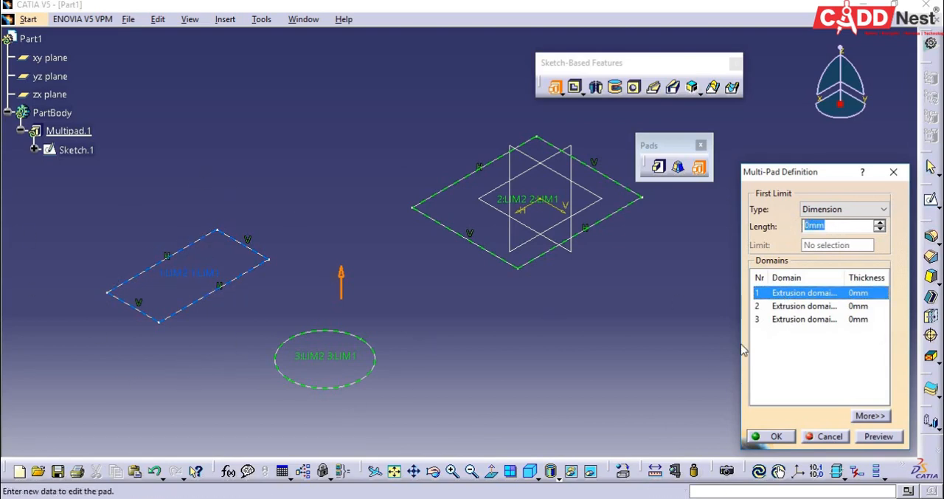
type("20")
Step: Set the second domain's thickness to 50 mm and the circular third domain's to 2 mm, and create the multi-pad
left_click(784, 310)
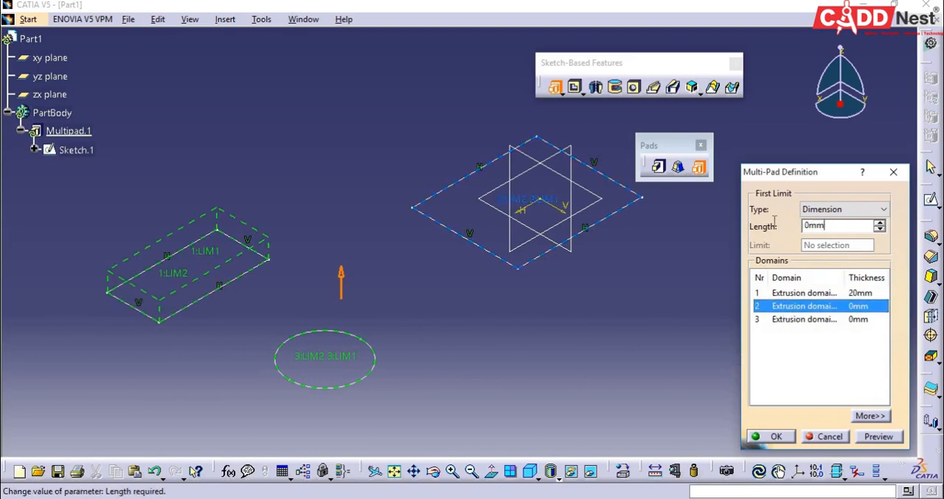
left_click(820, 226)
type("50")
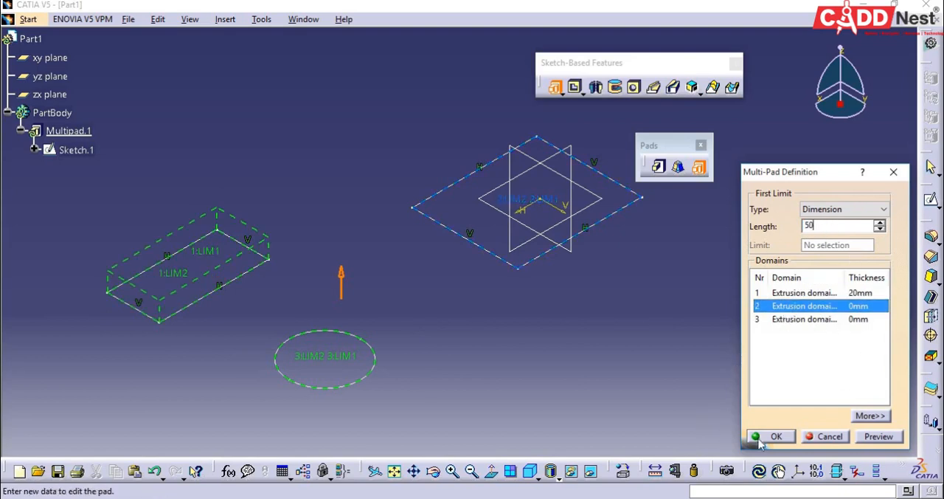
left_click(860, 322)
left_click(829, 226)
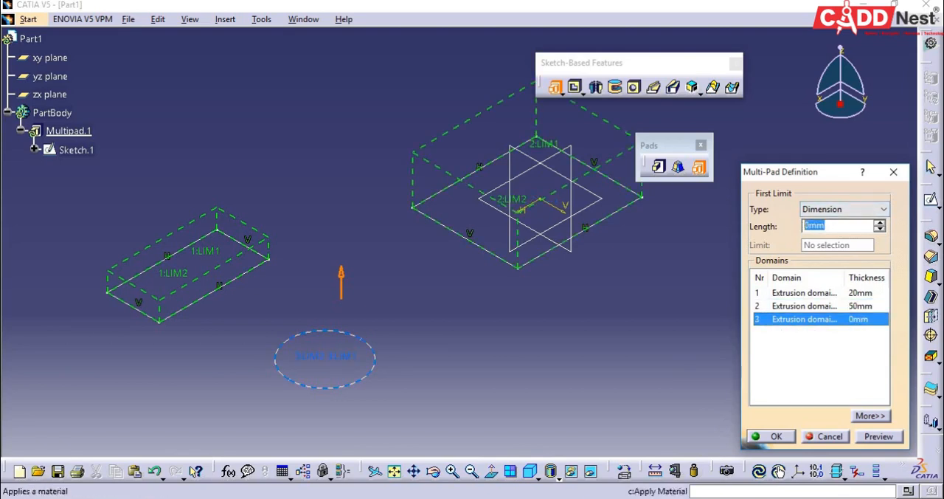
type("2")
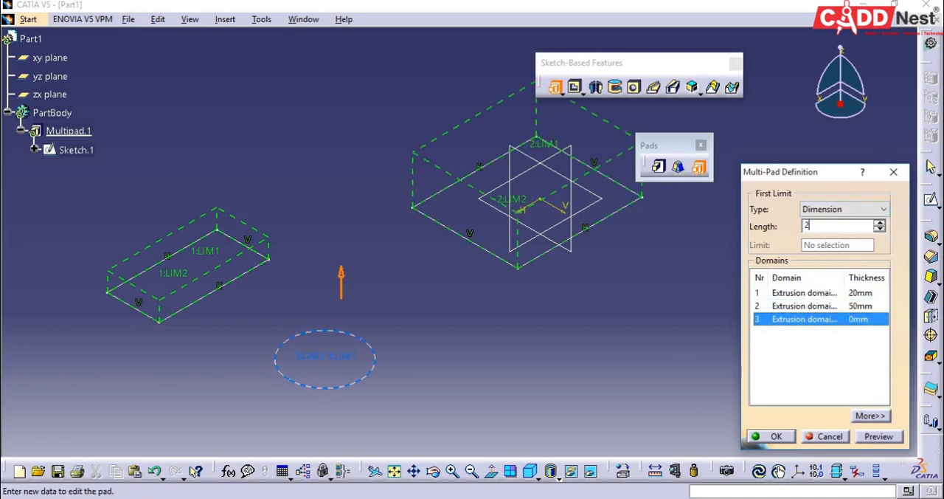
left_click(776, 436)
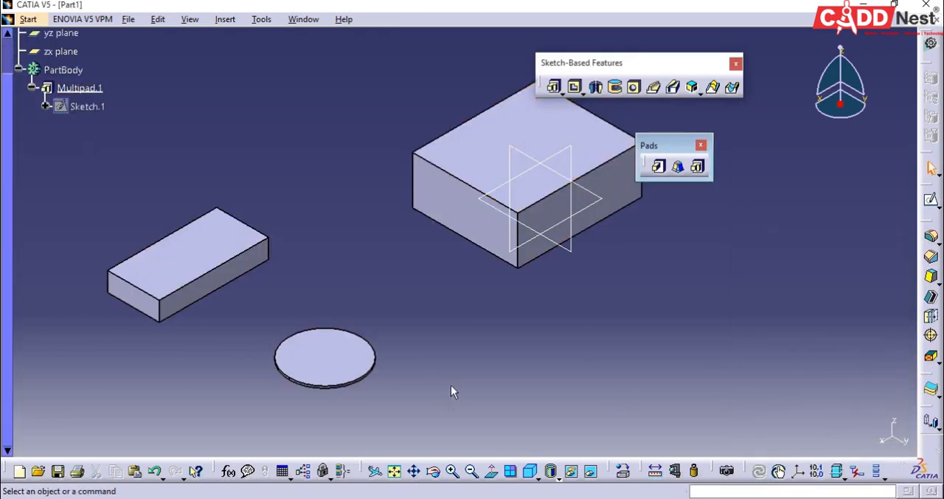
Step: Detach the Pockets tools as a floating palette beside the part and close the floating Pads palette
middle_click_drag(451, 385, 470, 399)
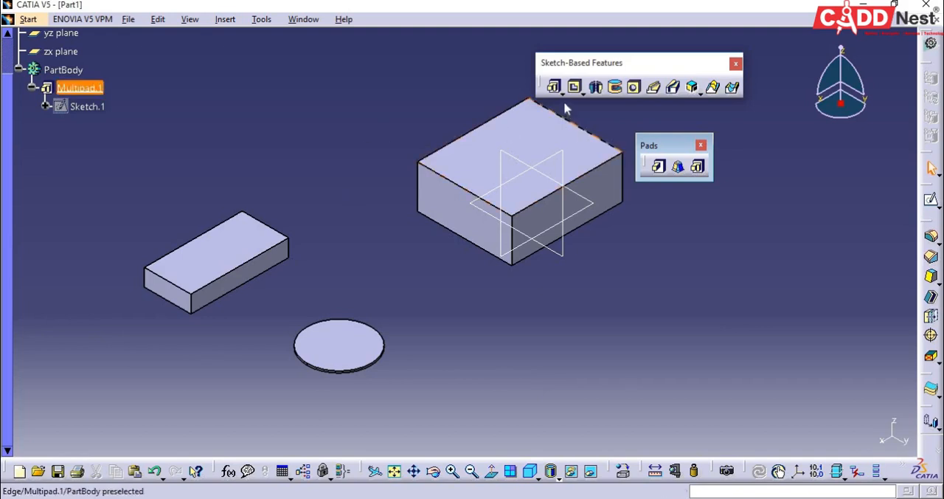
left_click(583, 93)
left_click_drag(595, 99, 679, 254)
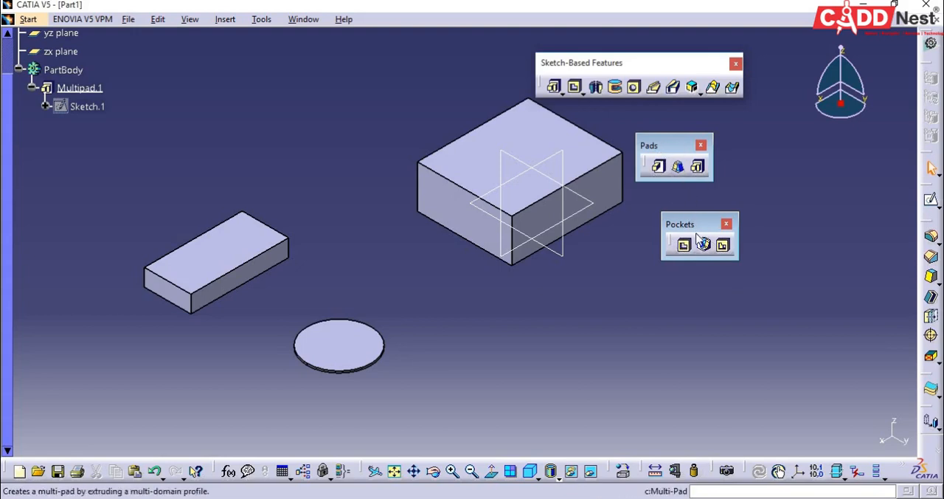
left_click(701, 146)
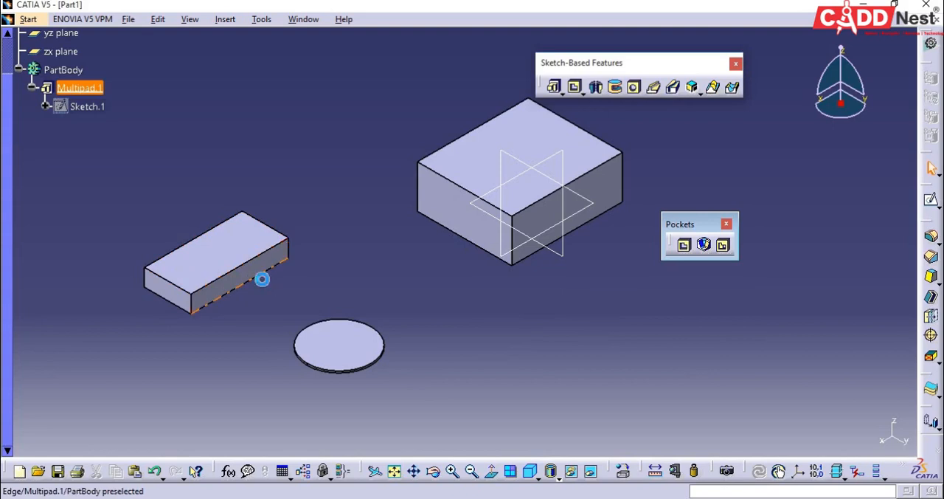
Step: Undo the multi-pad and the sketch it was built from
key("ctrl+z")
key("ctrl+z")
Step: Sketch a rectangle around the origin on the zx plane, starting at about H -81 mm, V 92 mm, and exit the sketch
left_click(933, 203)
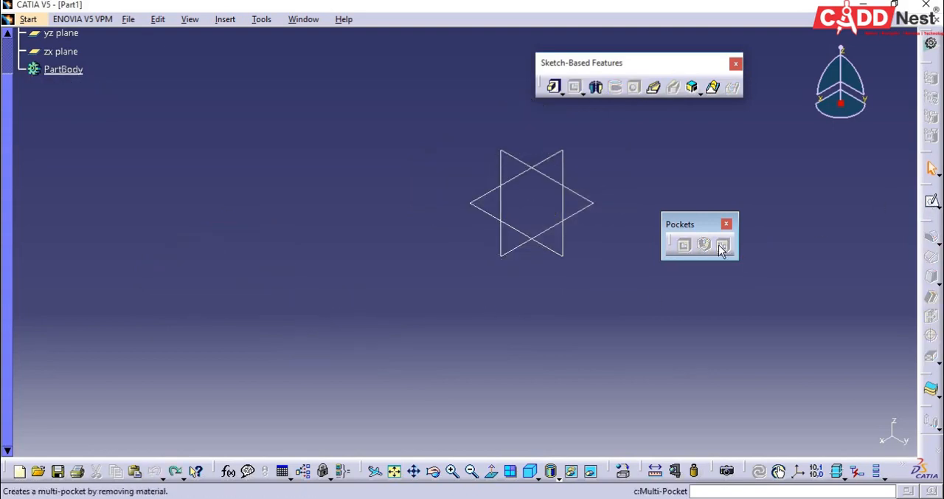
left_click(514, 248)
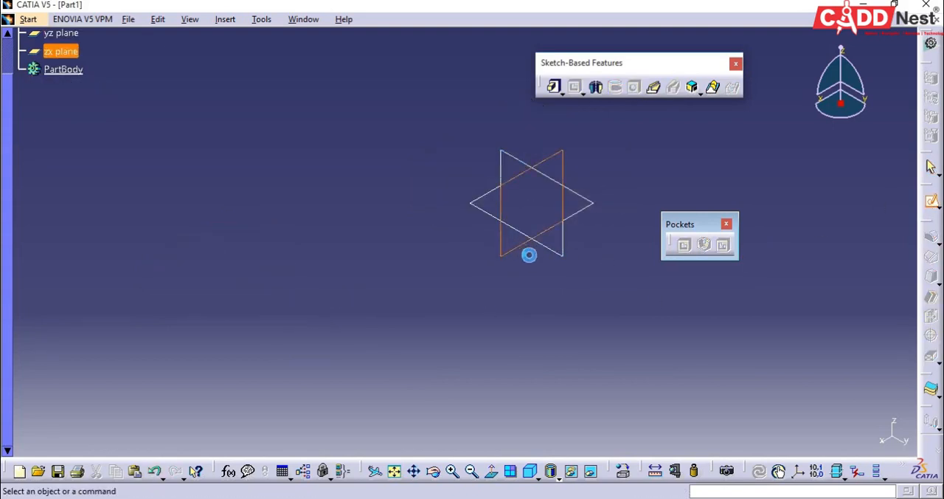
left_click(802, 39)
left_click(463, 156)
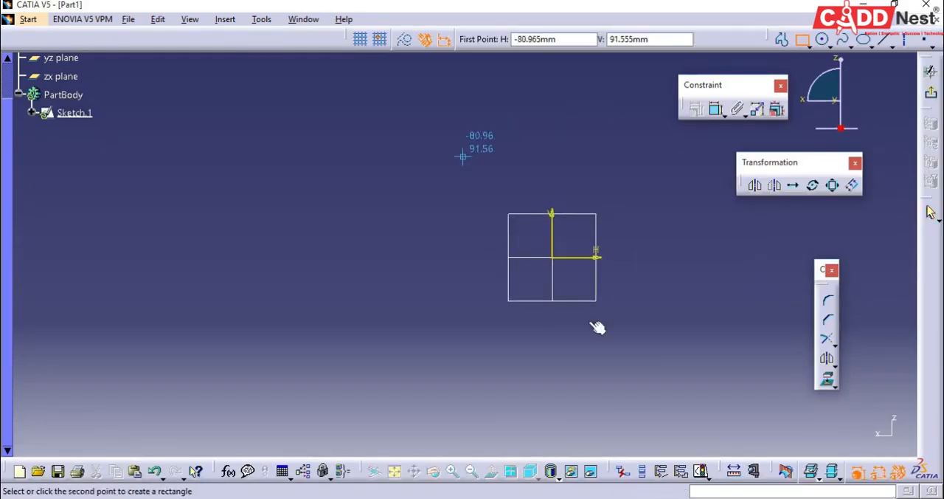
left_click(692, 375)
left_click(930, 213)
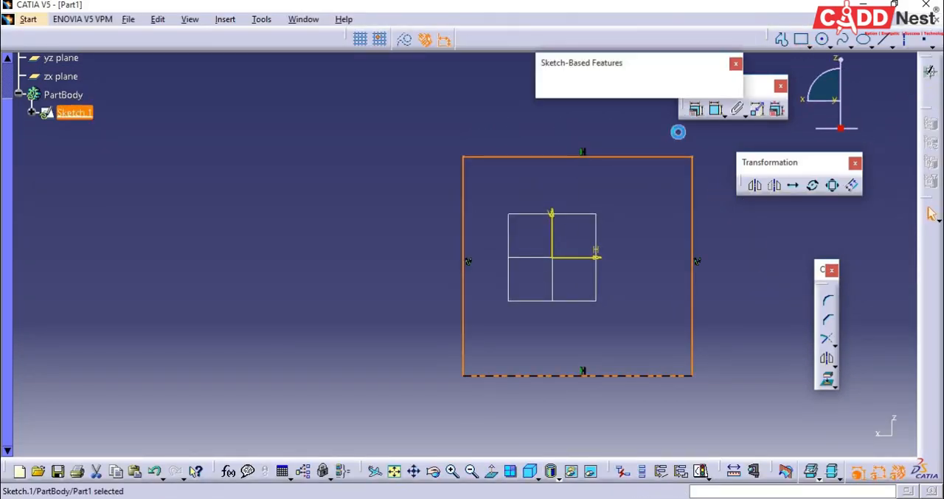
Step: Pad the zx-plane rectangle with a 100 mm length and mirrored extent to form a solid block
left_click(557, 91)
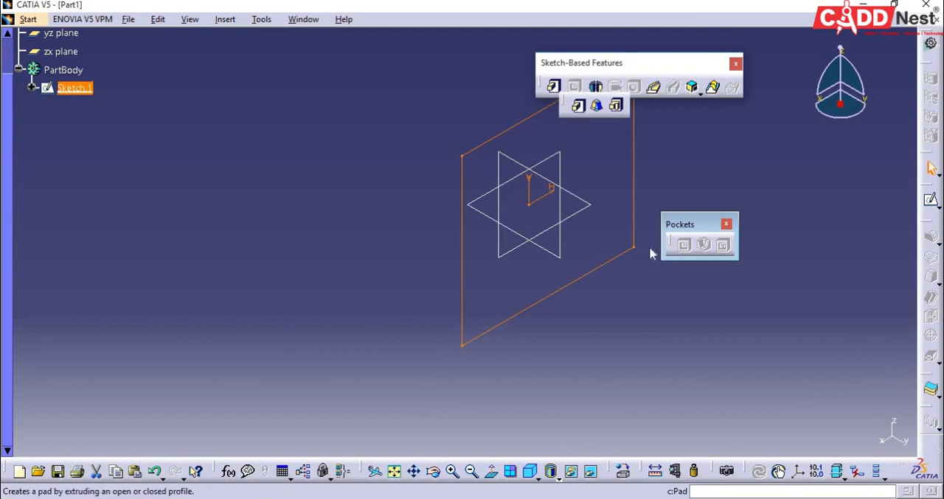
left_click(578, 107)
left_click(753, 372)
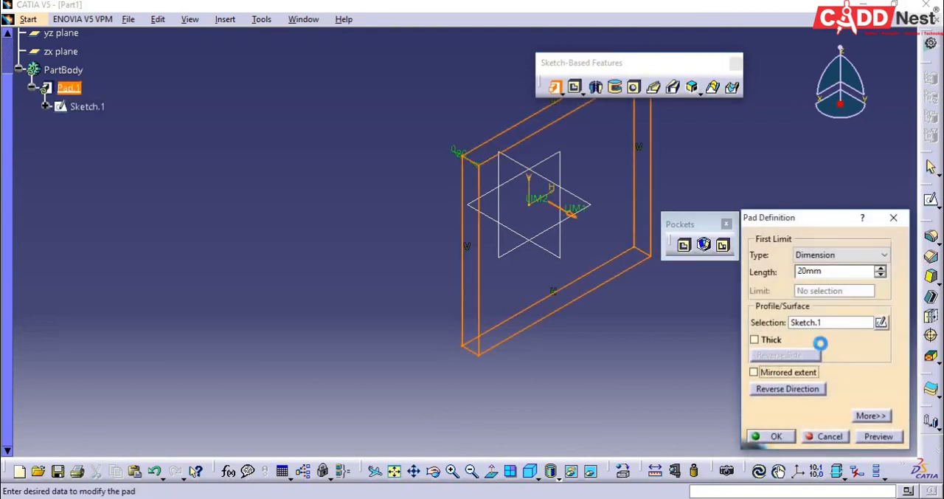
double_click(811, 272)
type("100")
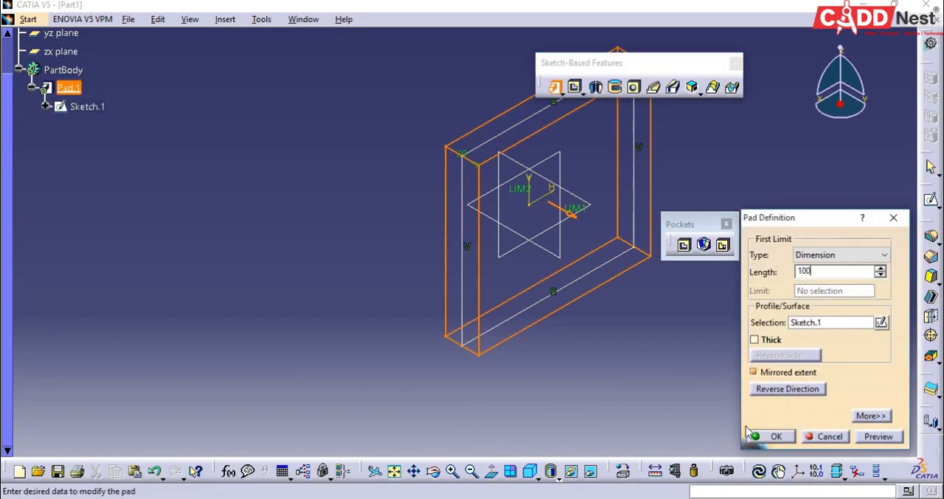
left_click(753, 438)
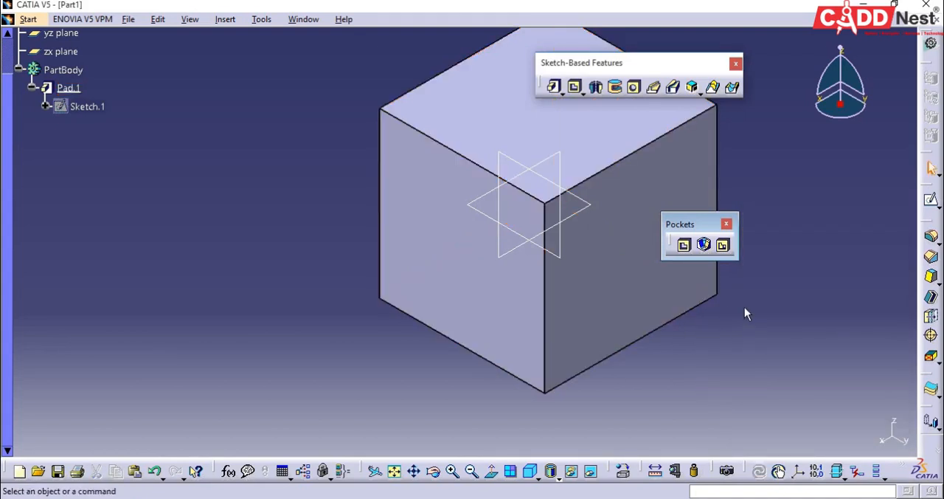
Step: Sketch a rectangle around the origin on the block's top face, inside its edges, and exit the sketch
middle_click_drag(744, 307, 704, 318)
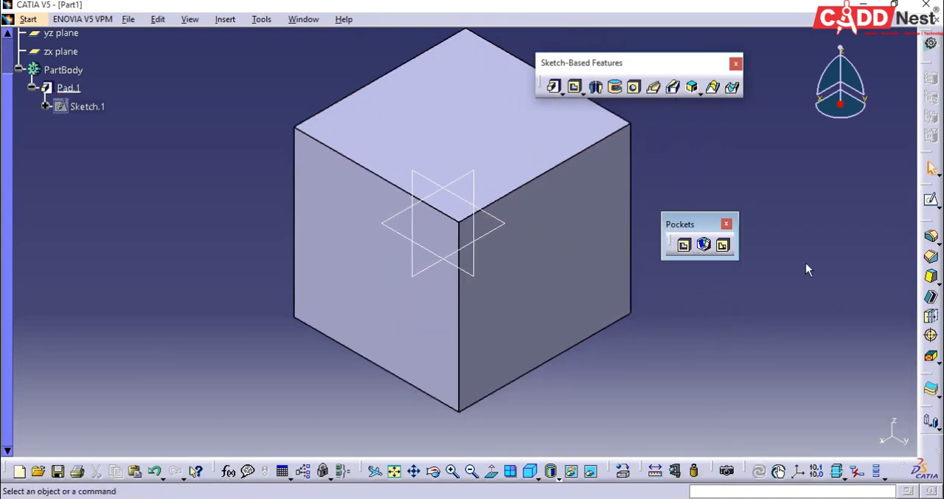
left_click(930, 200)
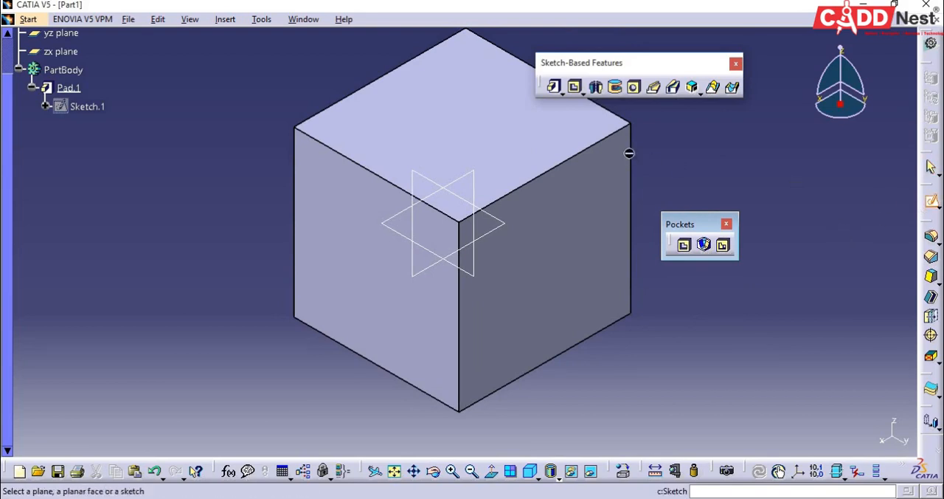
left_click(529, 153)
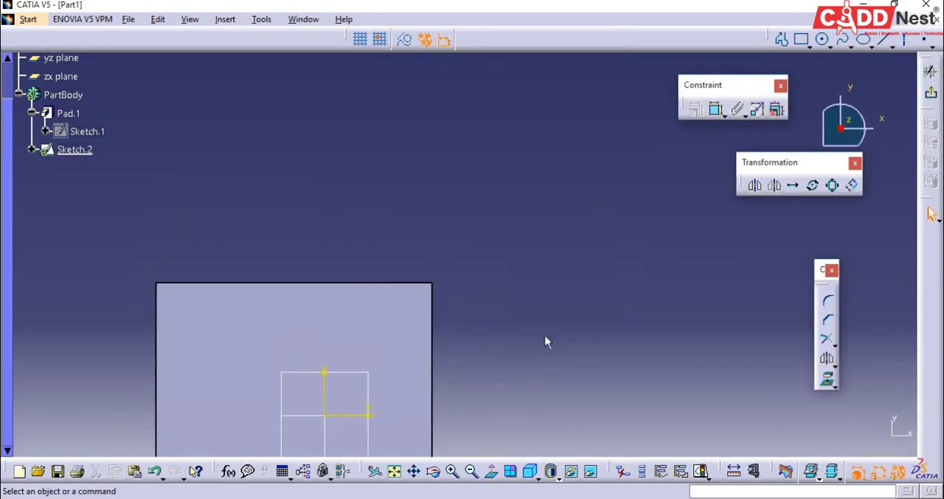
middle_click_drag(463, 436, 556, 264)
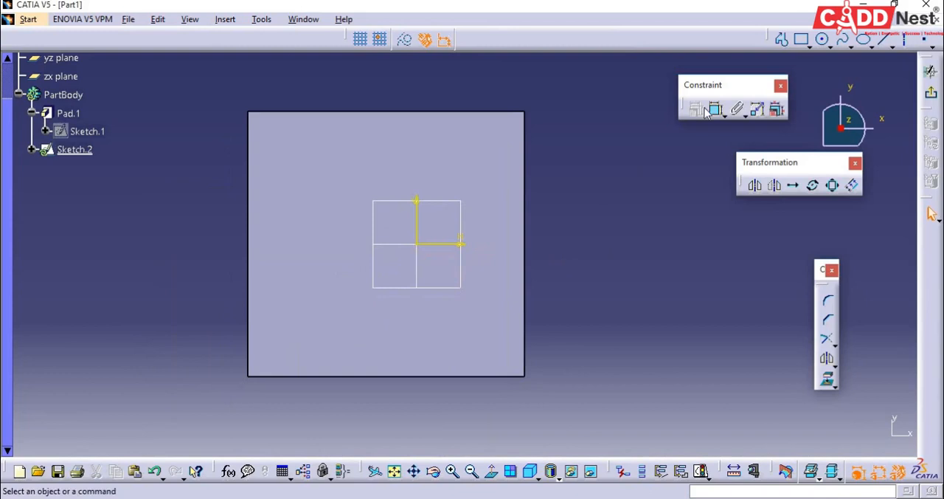
left_click(803, 41)
left_click(316, 169)
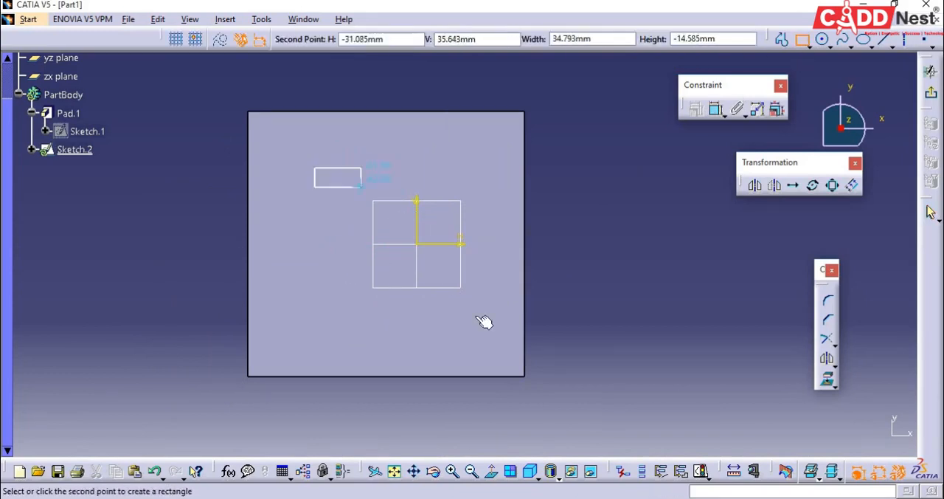
left_click(466, 318)
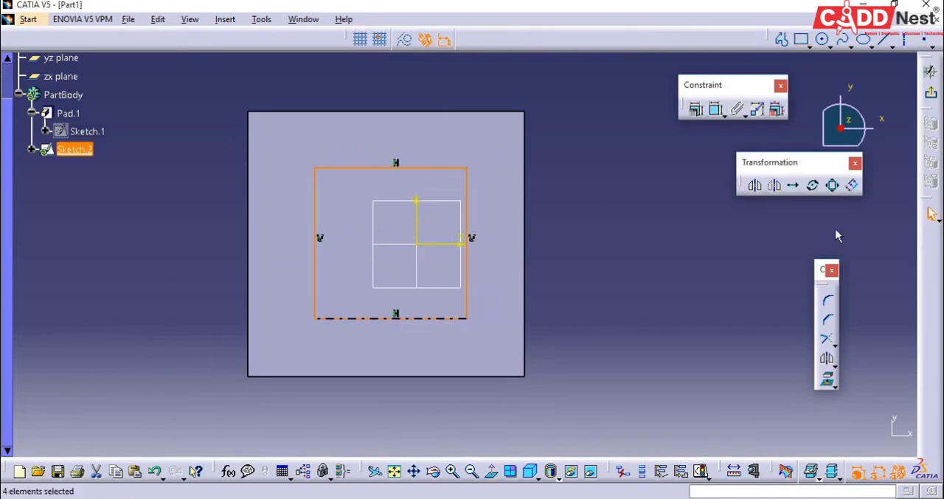
left_click(931, 92)
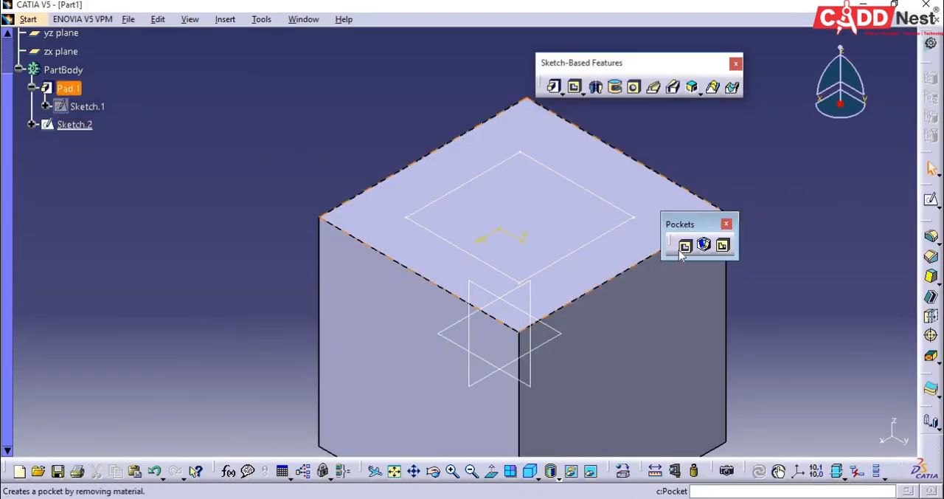
Step: Cut a blind pocket into the block's top from the new rectangular sketch, using a reduced depth
left_click(684, 245)
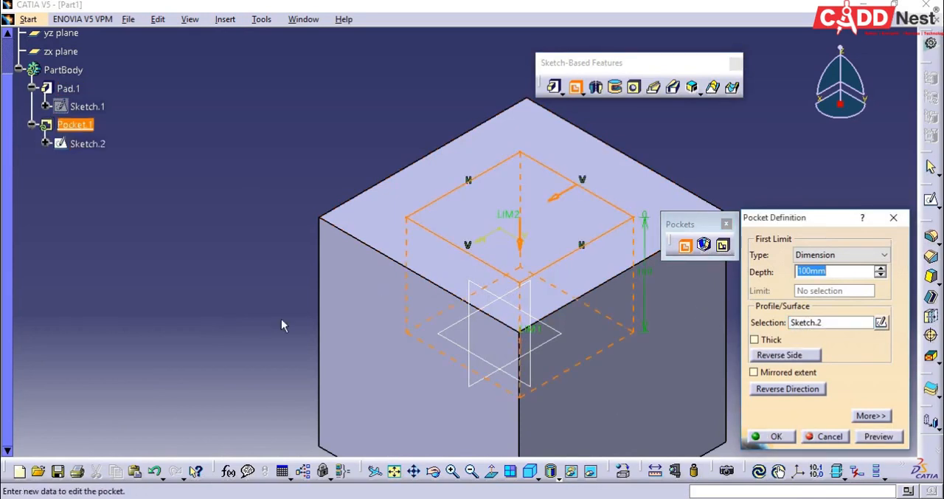
middle_click_drag(194, 327, 141, 262)
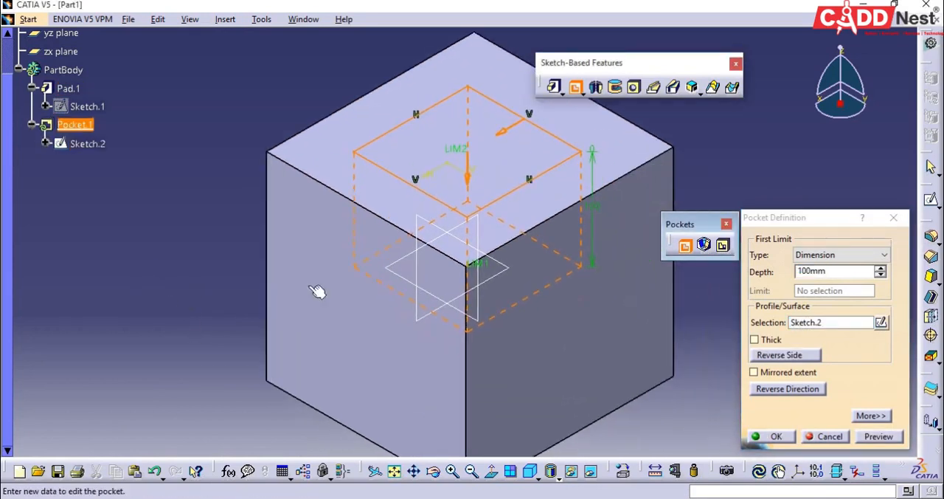
double_click(825, 272)
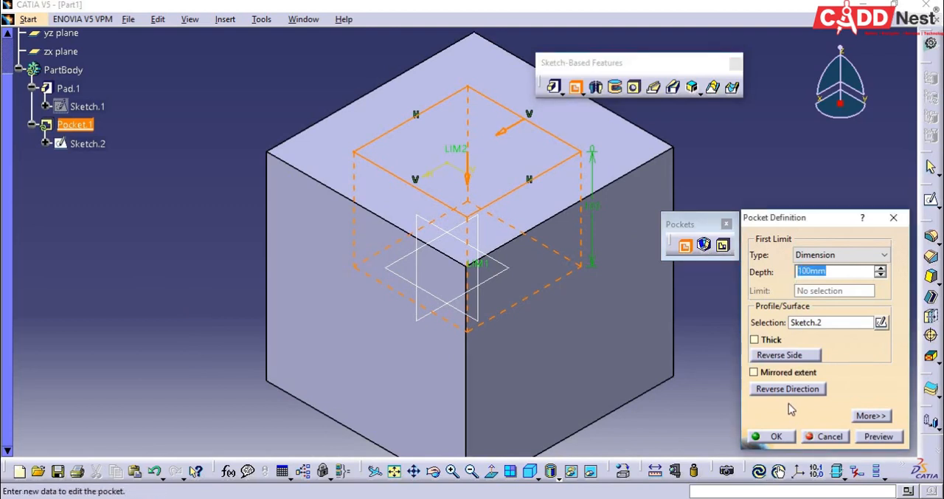
type("3")
type("0")
left_click(770, 436)
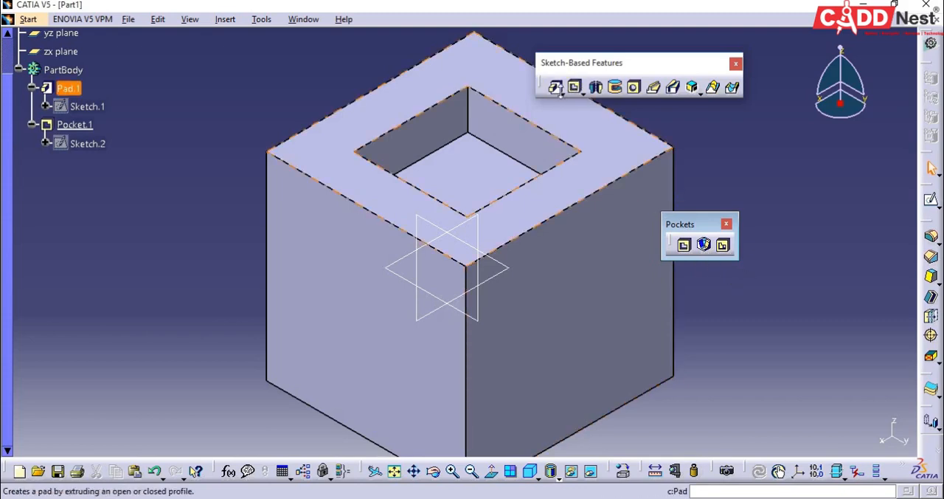
Step: Undo the blind pocket in the block's top while keeping its rectangular sketch
left_click(562, 93)
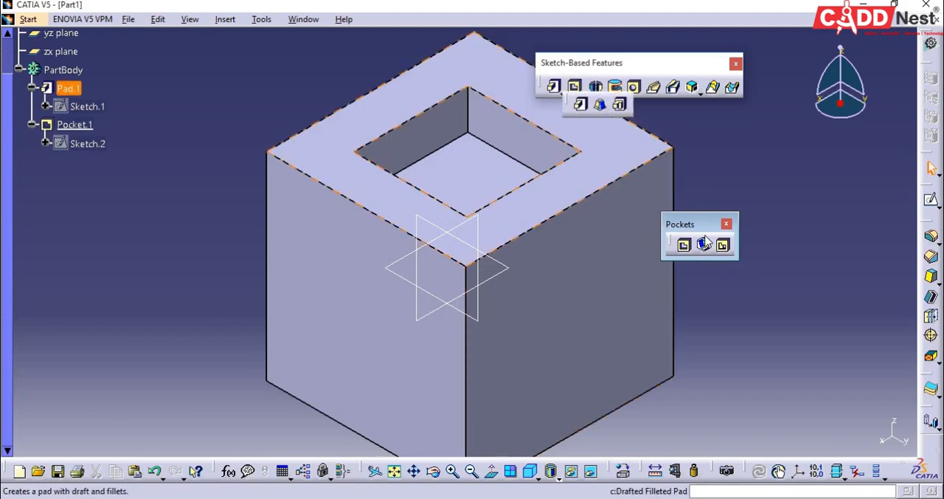
left_click(709, 249)
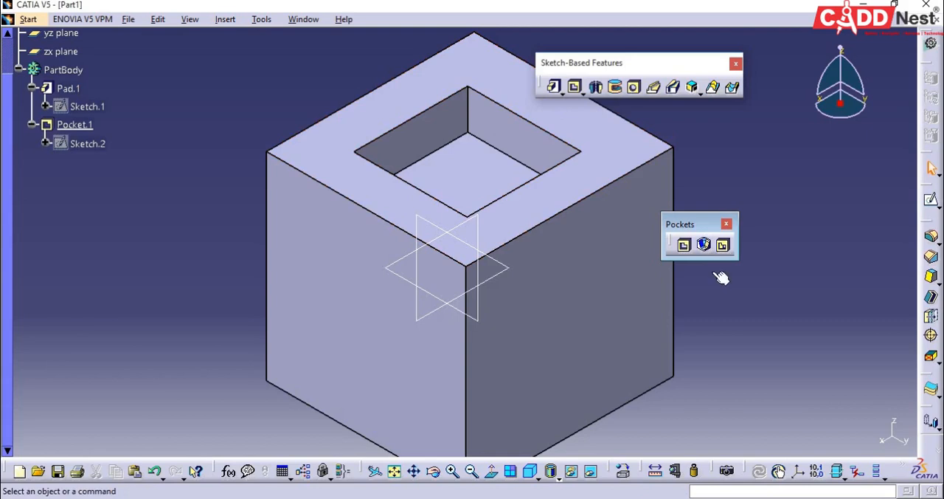
key("ctrl+z")
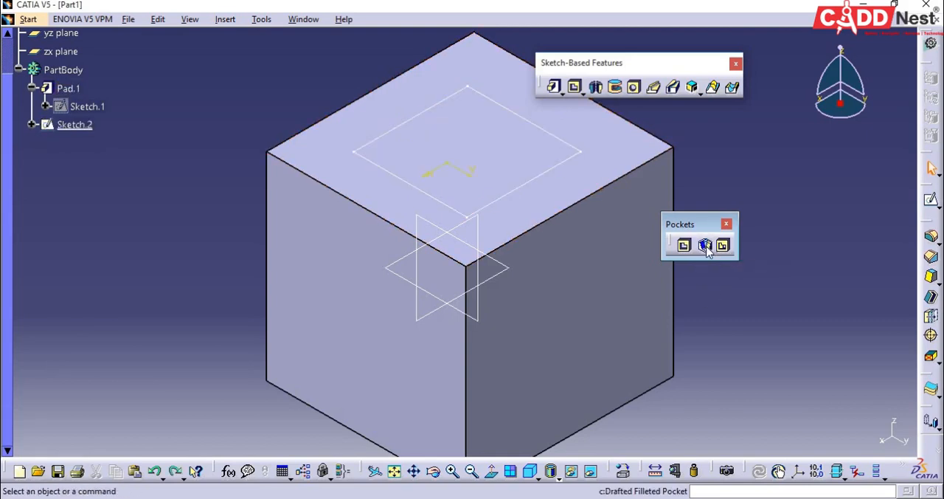
Step: Start a Drafted Filleted Pocket from the rectangular sketch, using the block's top face as the second limit
left_click(705, 247)
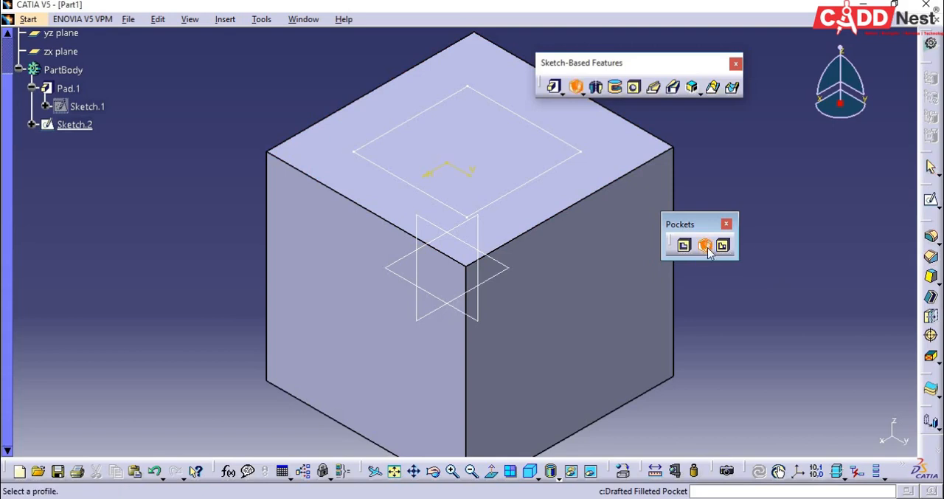
left_click(566, 168)
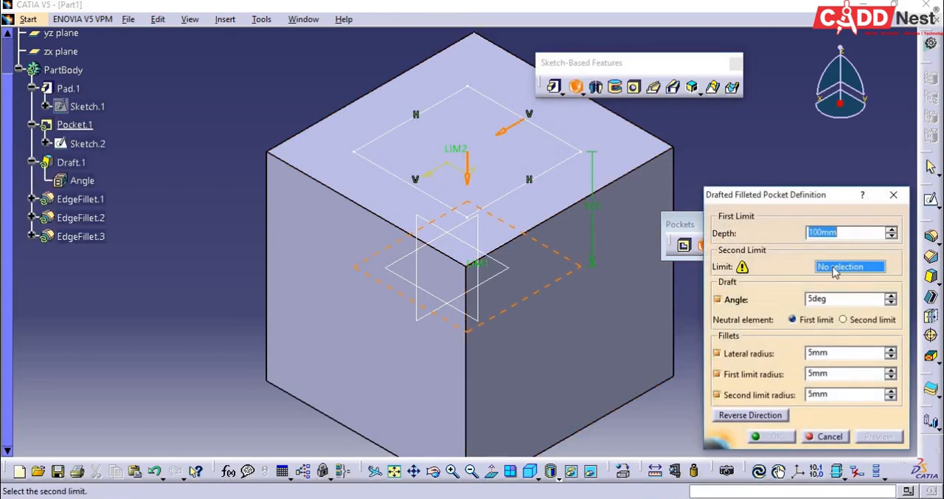
left_click(835, 269)
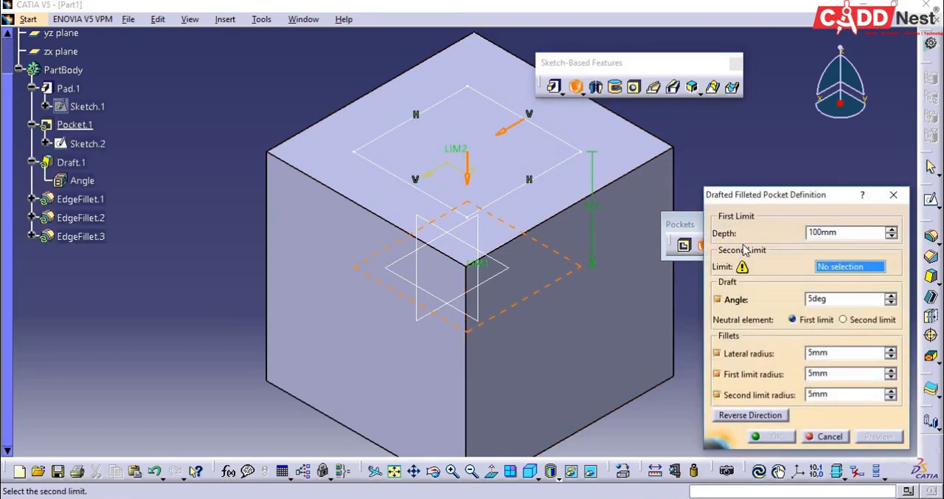
left_click(623, 150)
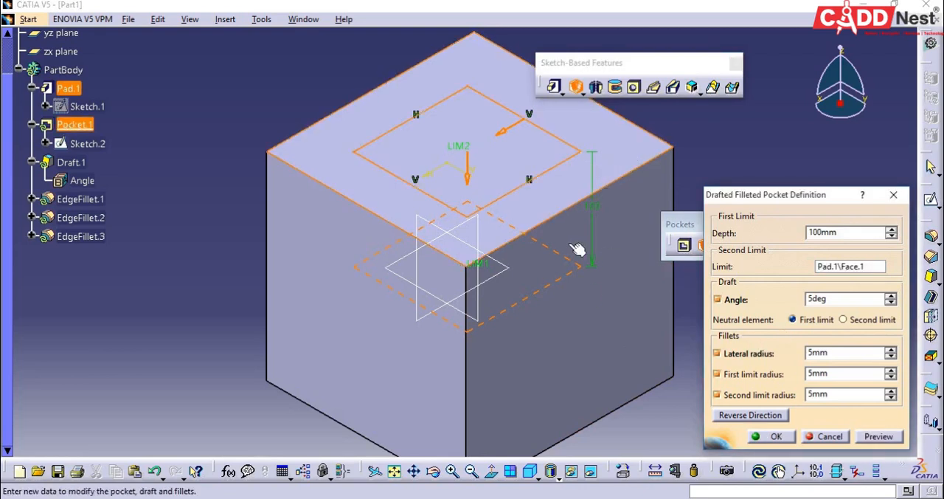
Step: Set the pocket's draft angle to 30 deg and its lateral, first limit and second limit radii to 20 mm, and preview it
double_click(826, 298)
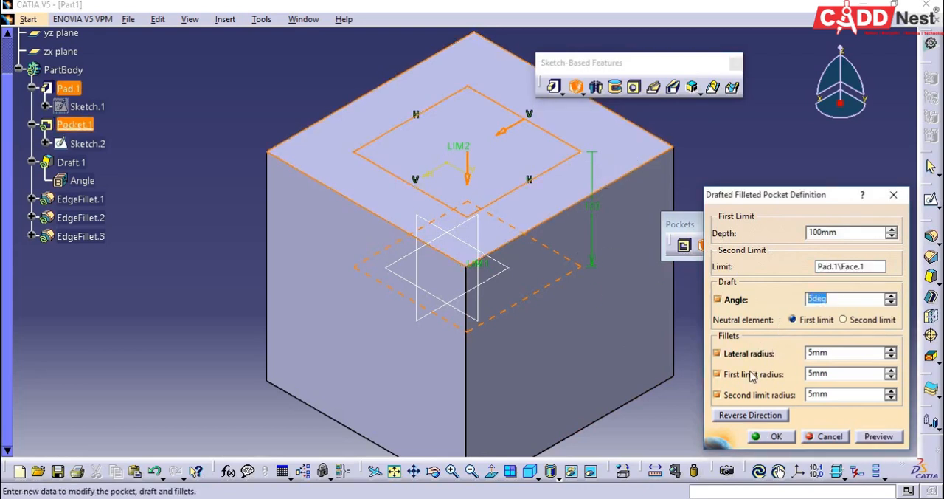
type("30")
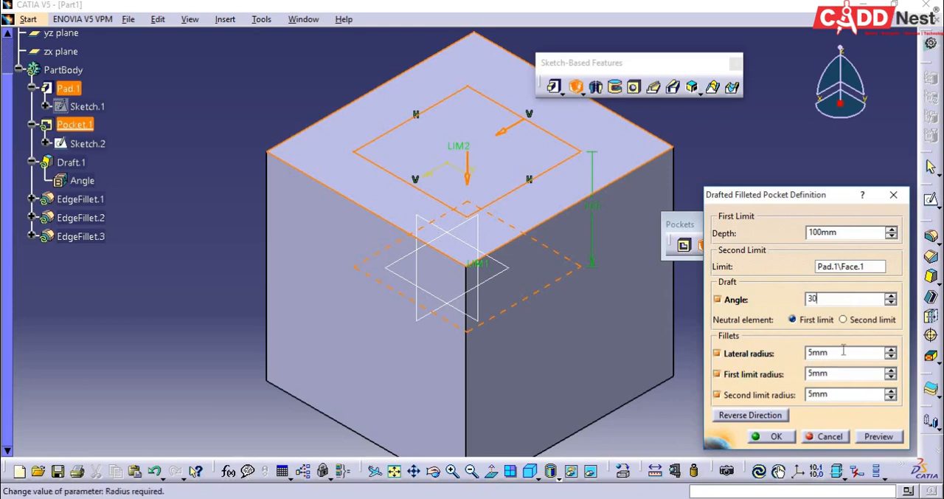
key("Return")
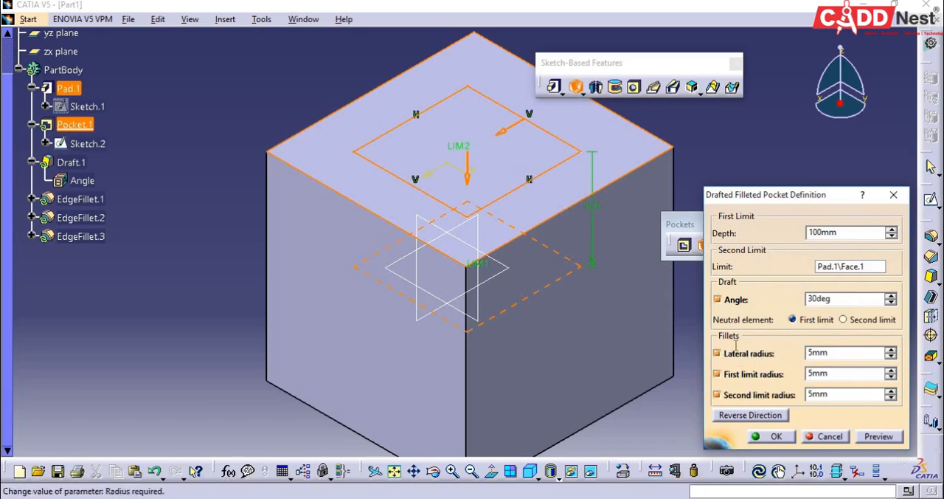
left_click_drag(832, 352, 735, 345)
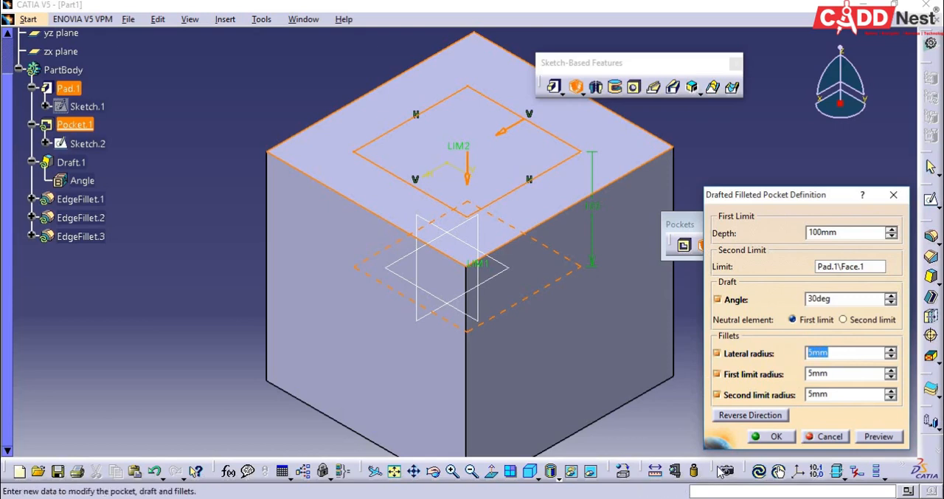
type("20")
double_click(837, 394)
type("0")
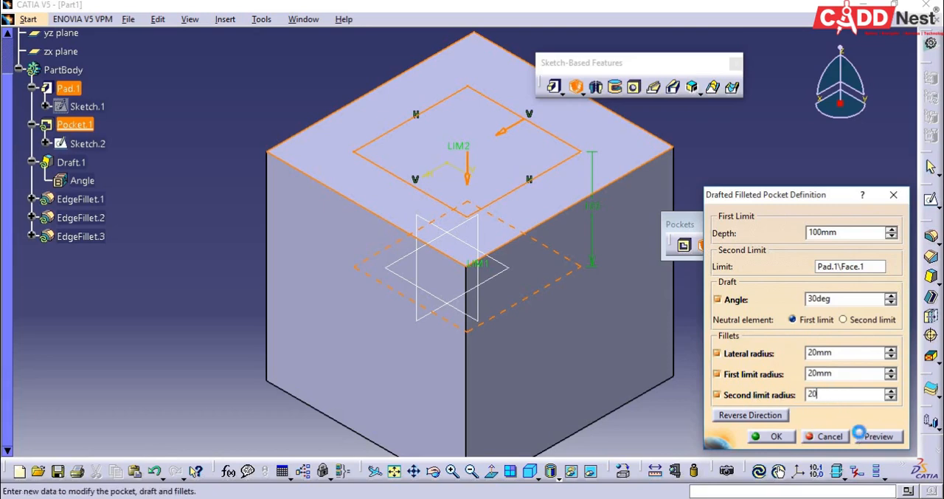
left_click(860, 436)
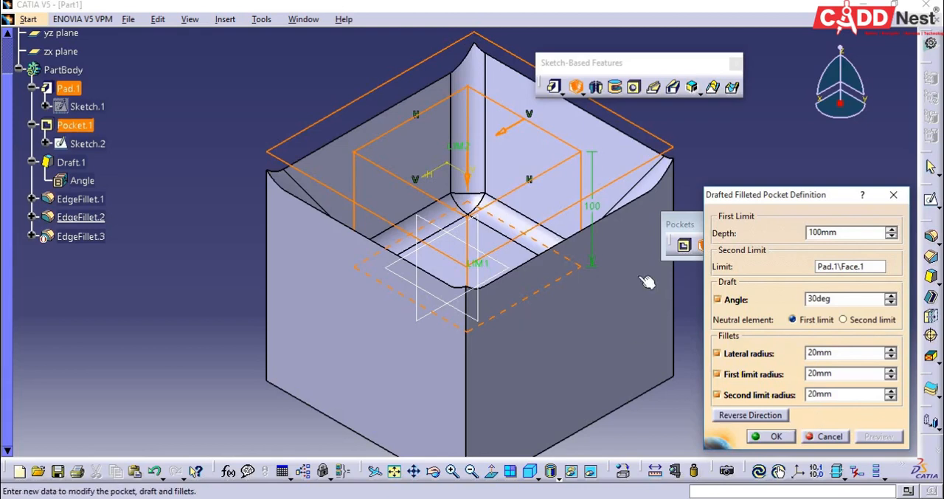
Step: Reduce the pocket's draft angle to 20 deg, create the drafted filleted pocket and inspect its rounded interior
left_click_drag(831, 352, 803, 353)
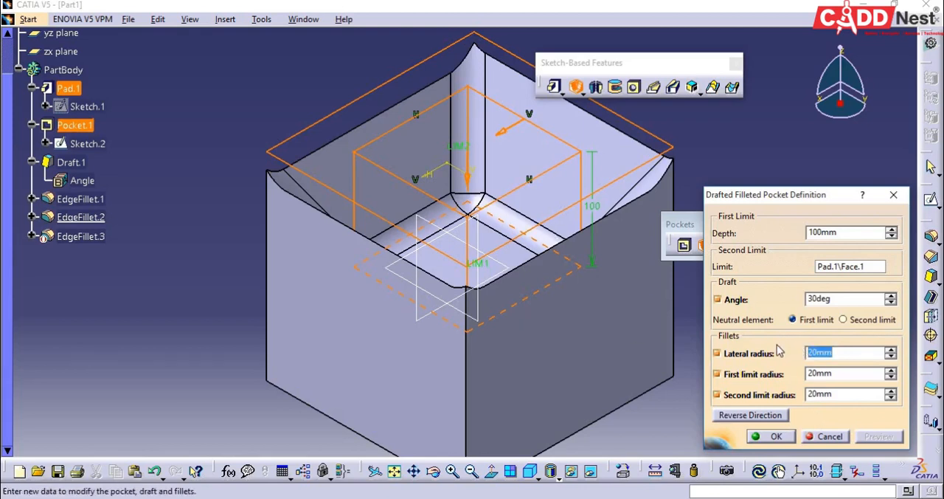
left_click_drag(839, 300, 792, 304)
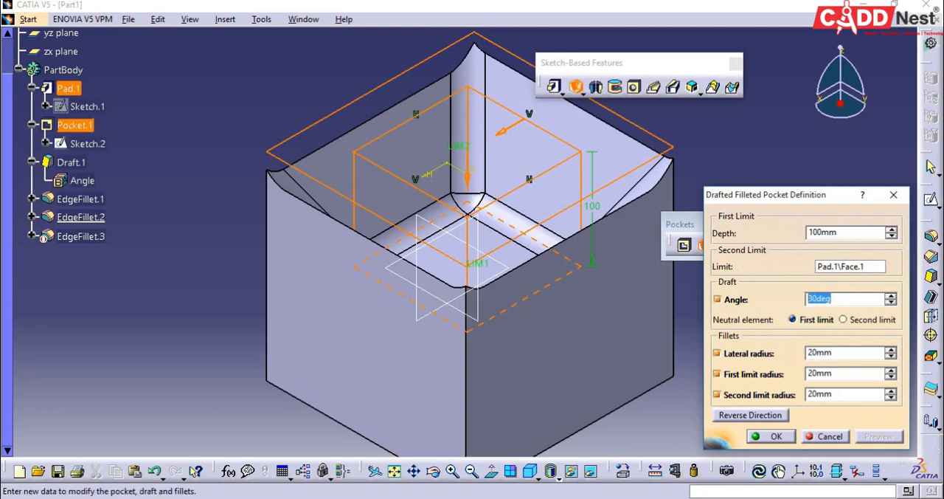
type("20")
left_click(771, 436)
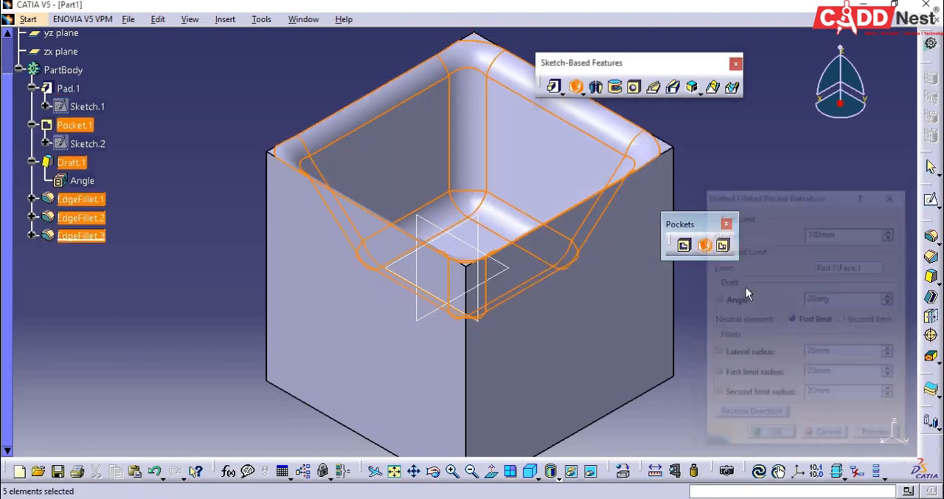
left_click(833, 229)
middle_click_drag(272, 94, 332, 302)
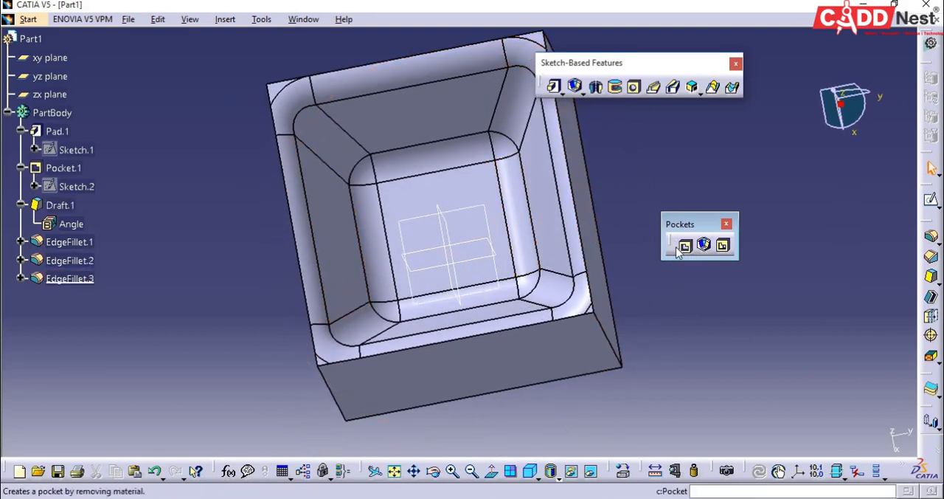
left_click(530, 470)
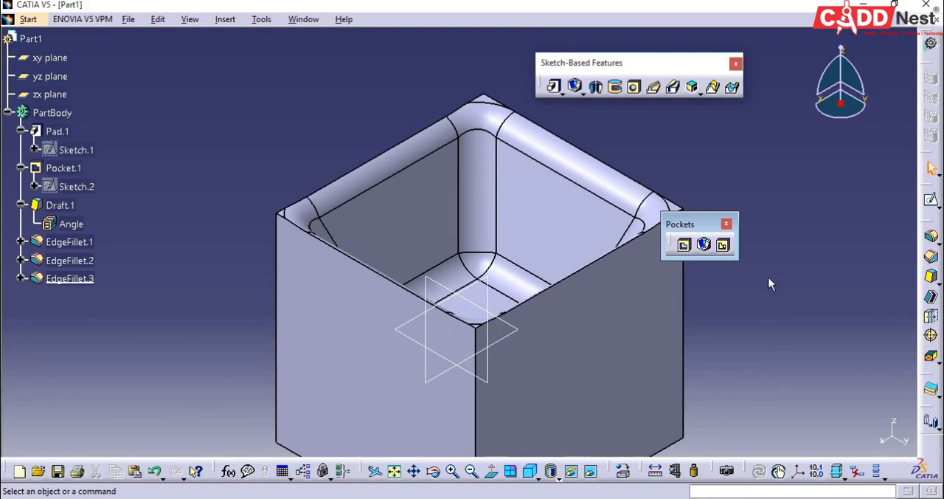
Step: Undo the drafted filleted pocket and the rectangular sketch on the block's top face
key("ctrl+z")
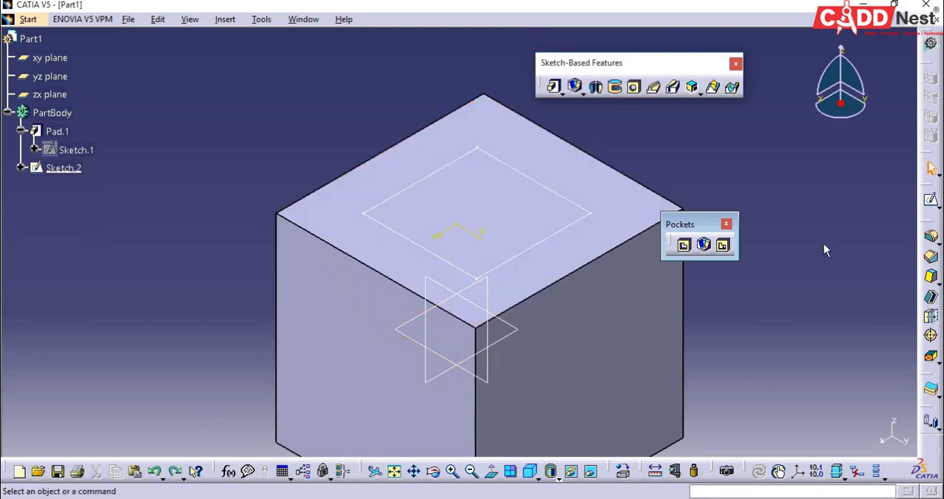
key("ctrl+z")
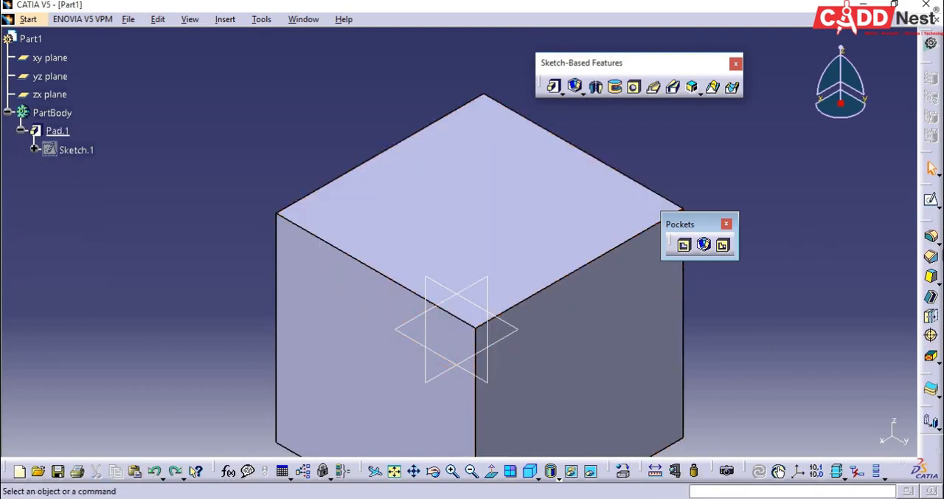
Step: Start a sketch on the block's top face and draw a small rectangle in the negative H, positive V quadrant
left_click(932, 200)
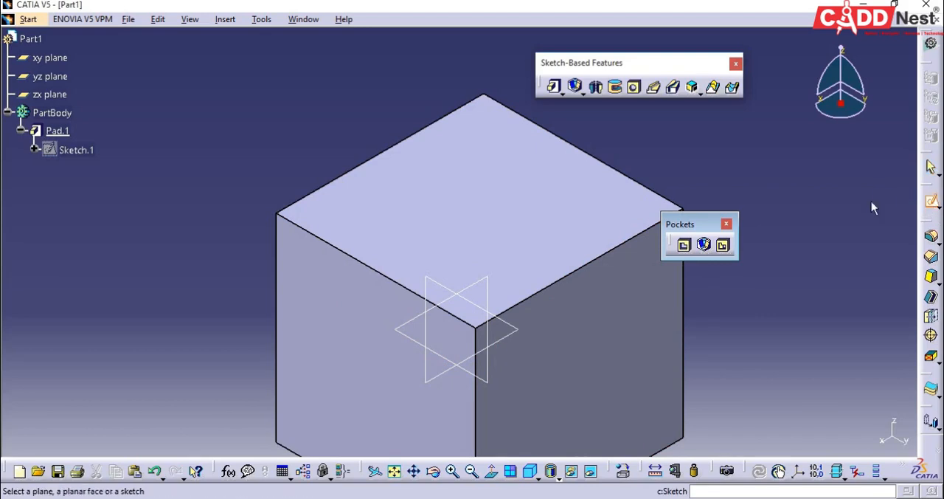
left_click(586, 255)
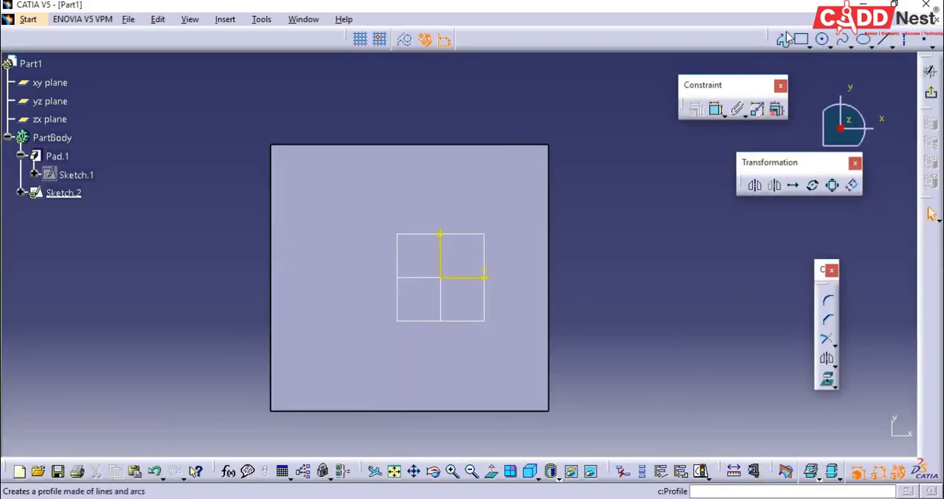
left_click(801, 39)
left_click(319, 178)
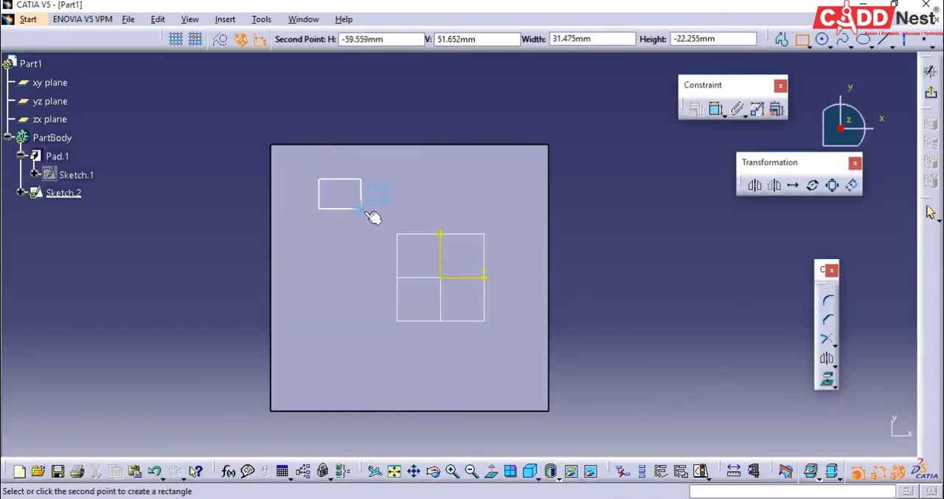
left_click(377, 239)
Step: Draw a circle of about 28 mm radius beside the rectangle, in the positive H, positive V quadrant
left_click(826, 47)
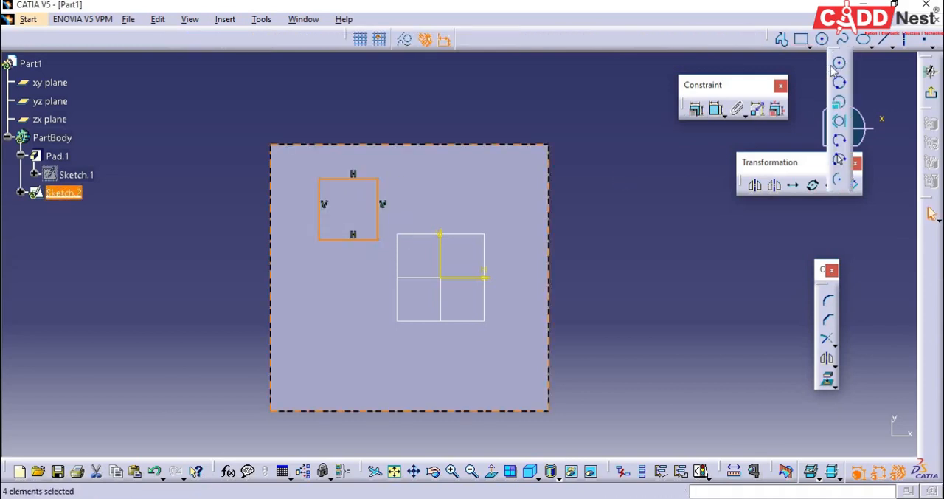
left_click(839, 64)
left_click(473, 209)
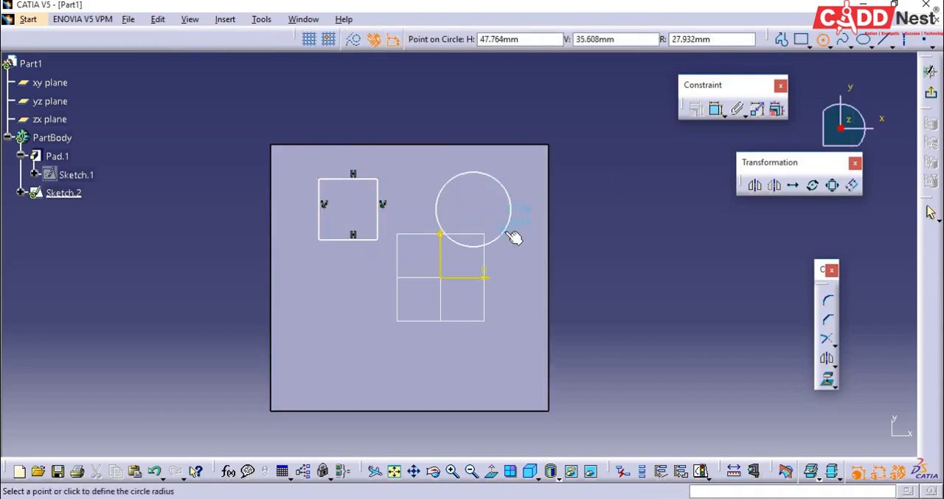
left_click(514, 236)
Step: Draw an ellipse with a major radius of about 63 mm below the rectangle and exit the sketch
left_click(845, 39)
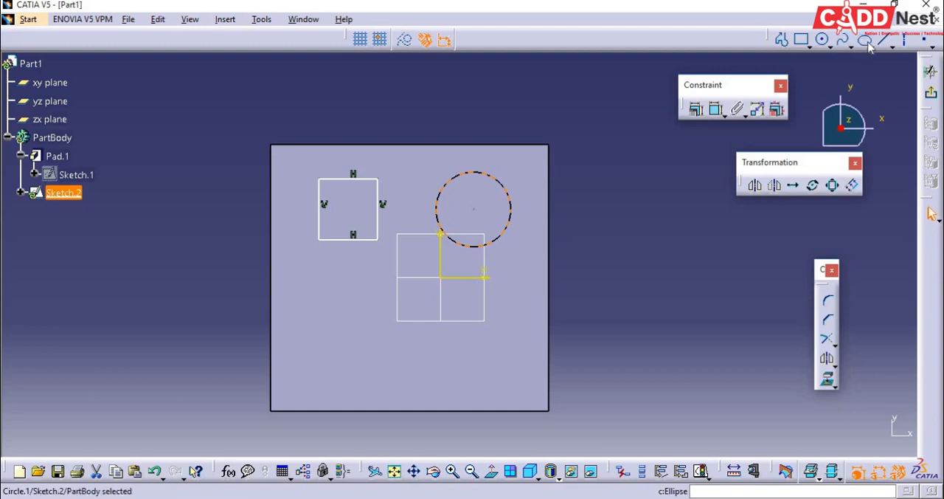
left_click(863, 38)
left_click(357, 339)
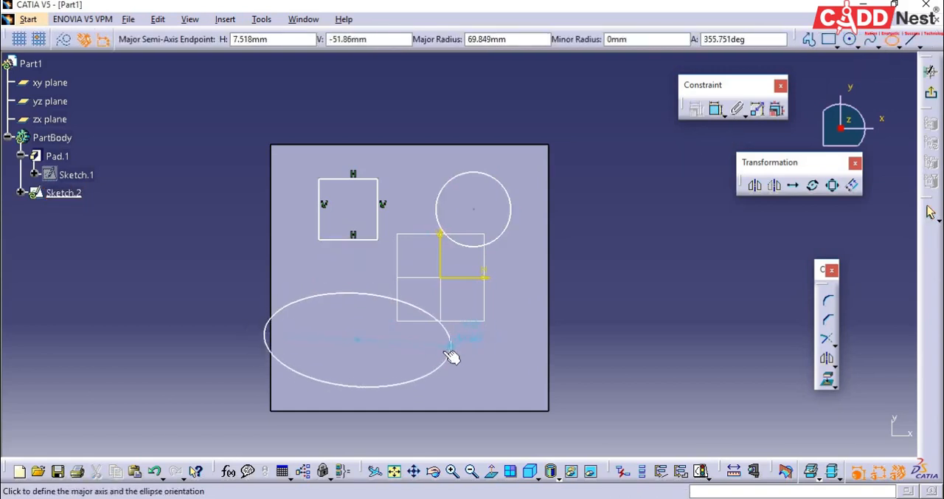
left_click(444, 345)
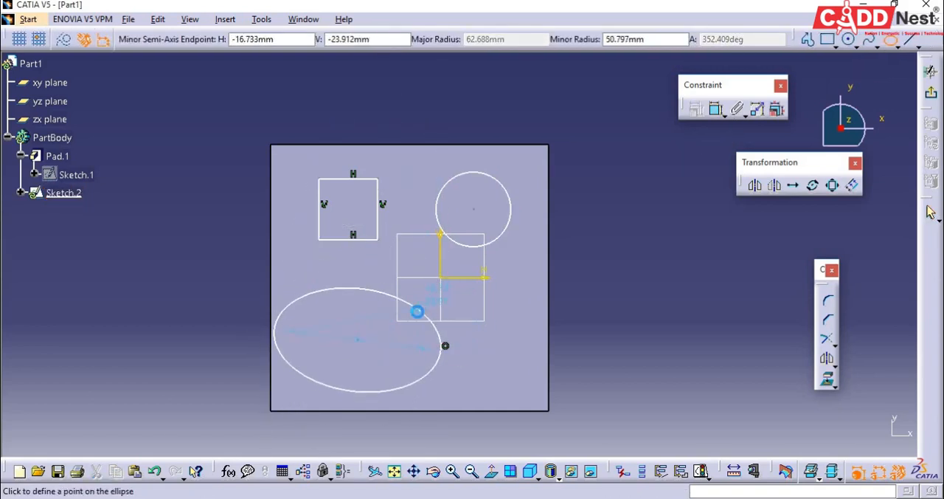
left_click(418, 309)
left_click(932, 98)
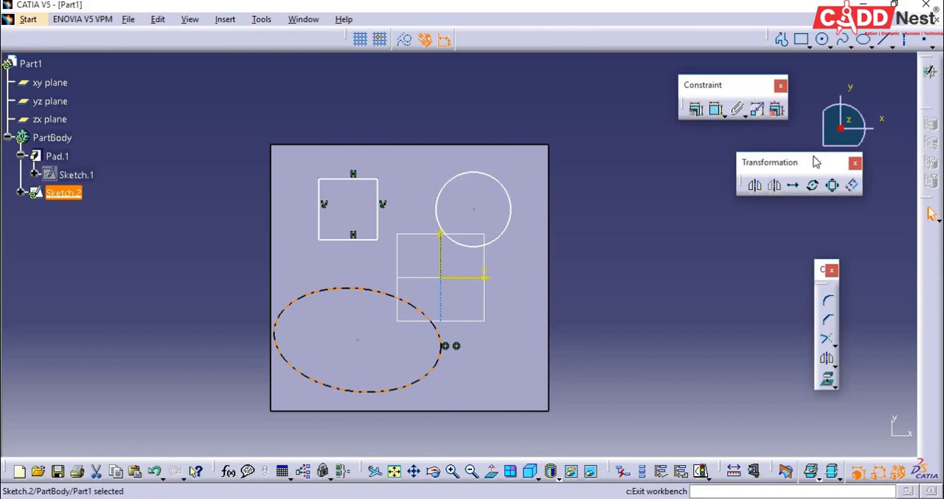
Step: Start a Multi-Pocket from the three-profile sketch and set the rectangle domain's depth to 5 mm
left_click(723, 245)
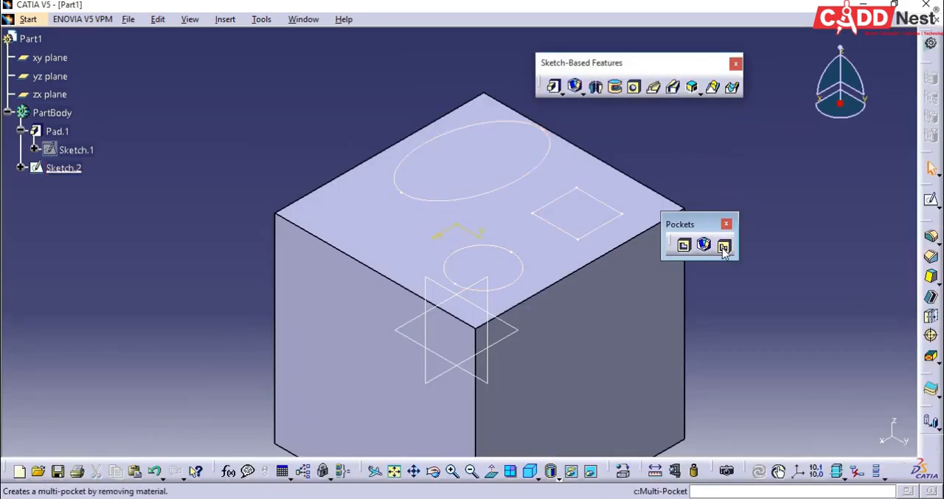
left_click(506, 189)
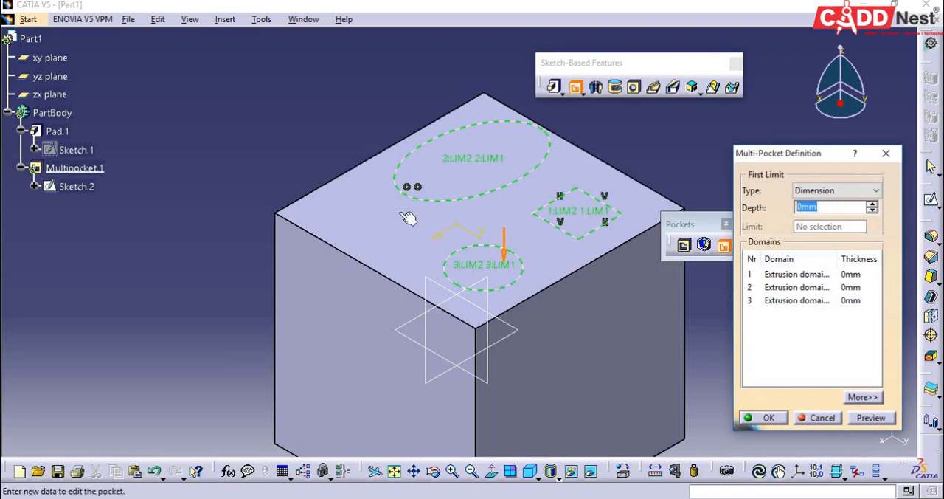
left_click(804, 277)
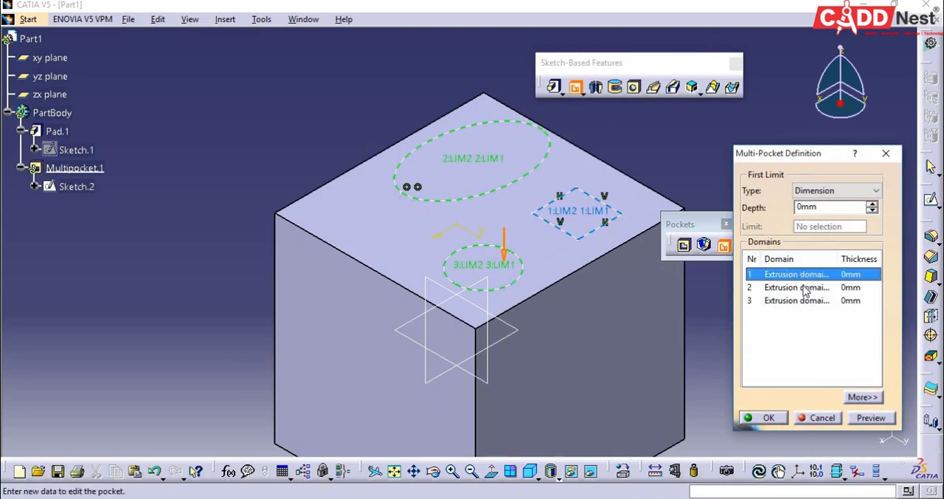
left_click_drag(849, 206, 772, 247)
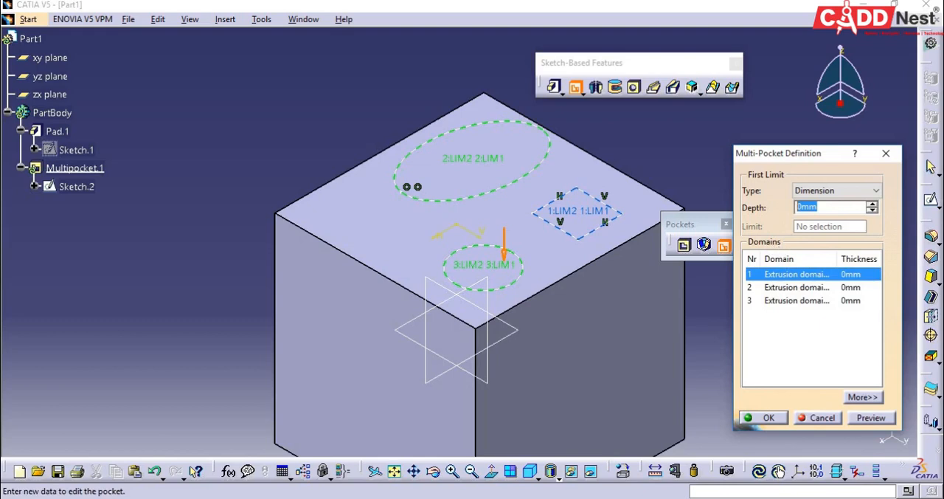
Step: Set the ellipse domain's depth to 20 mm, give the circle domain a much greater depth, and create the multi-pocket
left_click(801, 287)
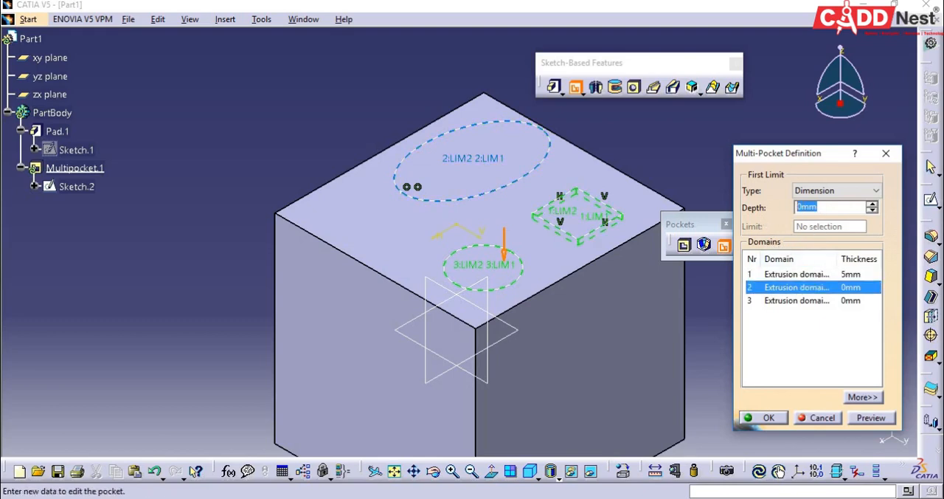
type("20")
left_click(818, 300)
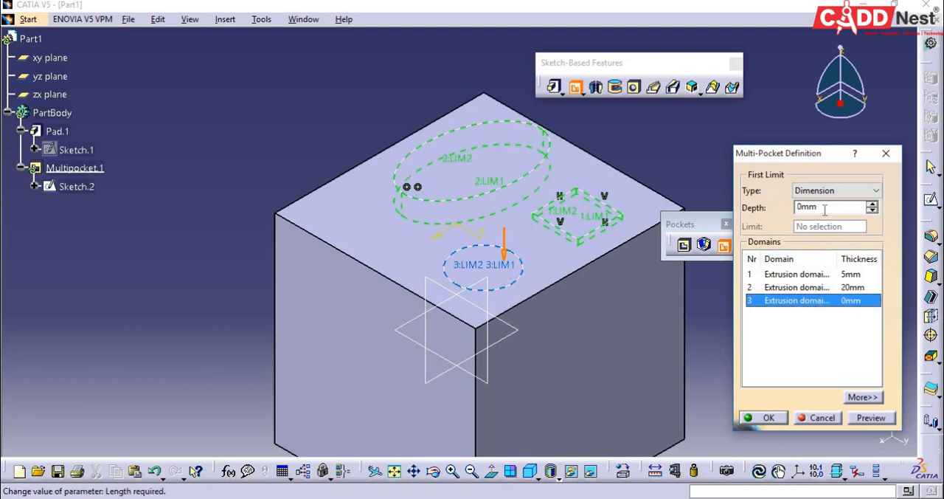
left_click_drag(824, 209, 785, 213)
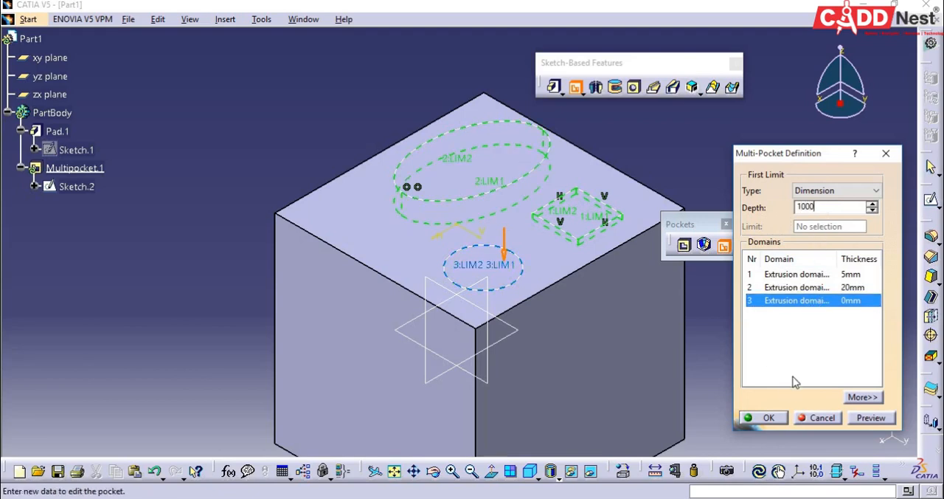
left_click(767, 416)
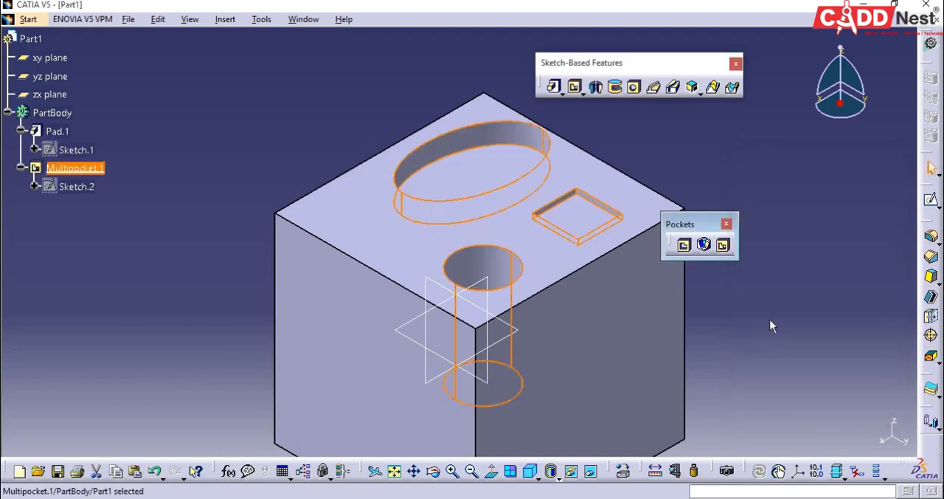
scroll(365, 117, "up", 1)
middle_click_drag(366, 116, 362, 192)
middle_click_drag(332, 150, 357, 177)
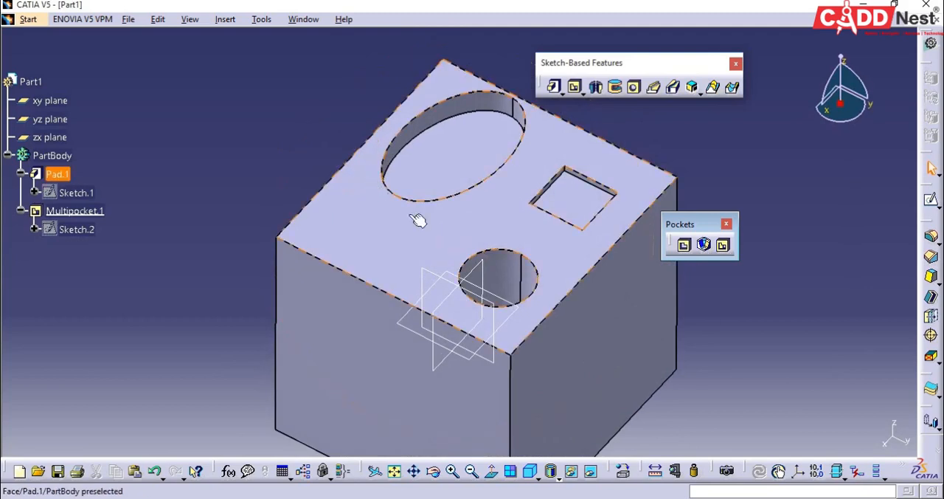